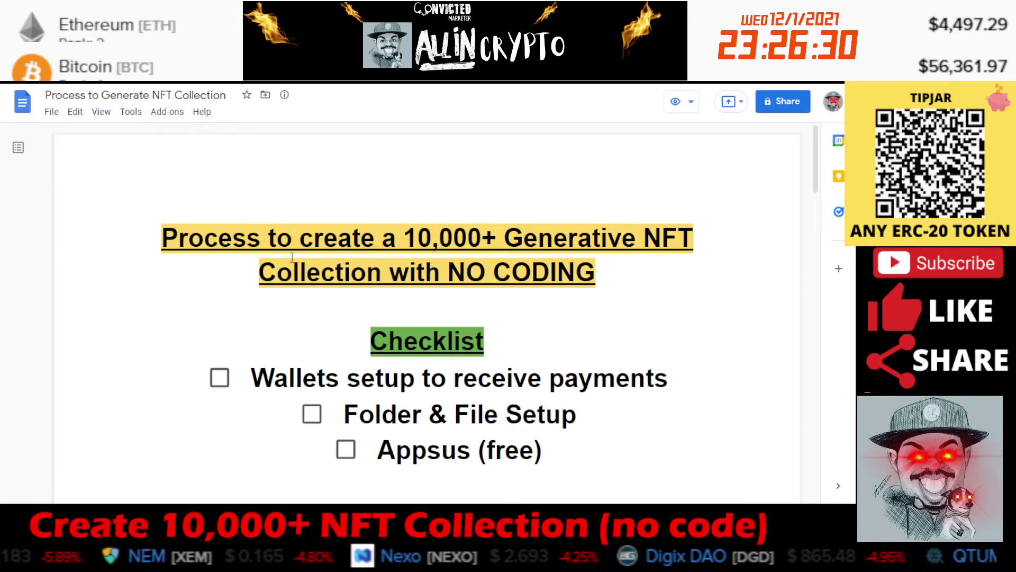
- Read the NFT collection guide's title and its checklist covering wallets, folder and file setup, and Appsus
{"action": "scroll", "coordinate": [292, 257], "scroll_direction": "down", "scroll_amount": 4}
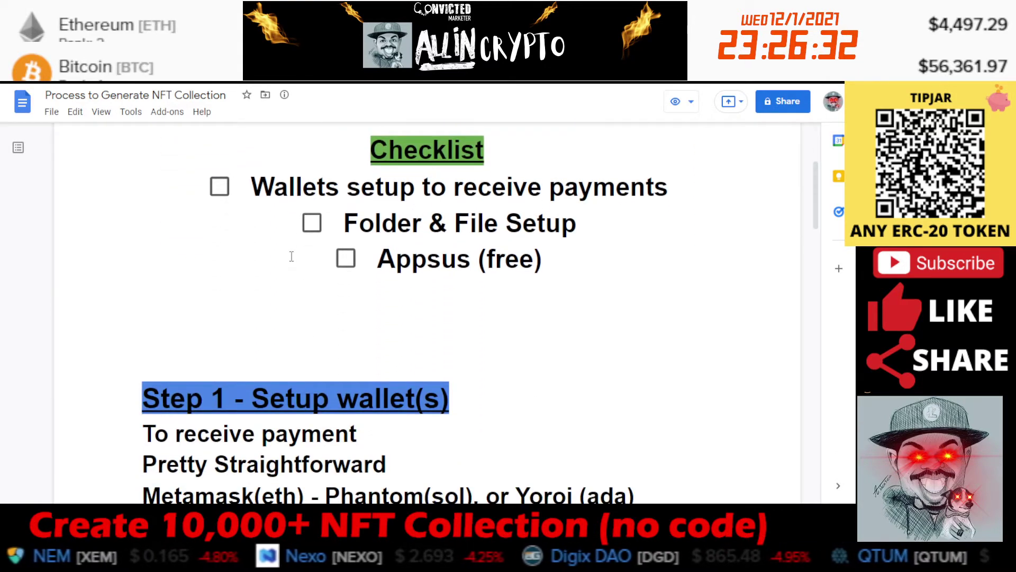
{"action": "scroll", "coordinate": [291, 257], "scroll_direction": "up", "scroll_amount": 4}
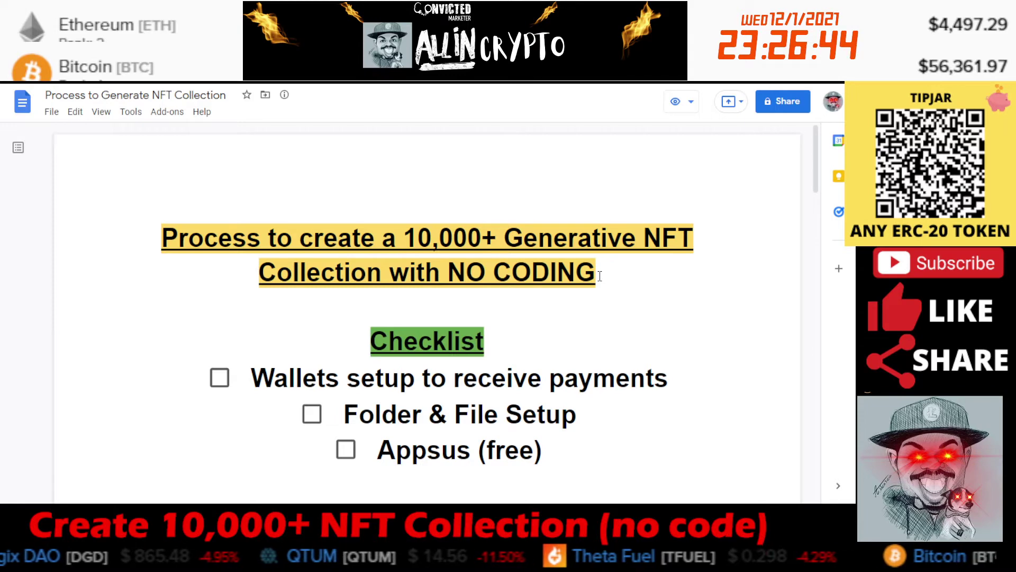
{"action": "scroll", "coordinate": [600, 276], "scroll_direction": "down", "scroll_amount": 1}
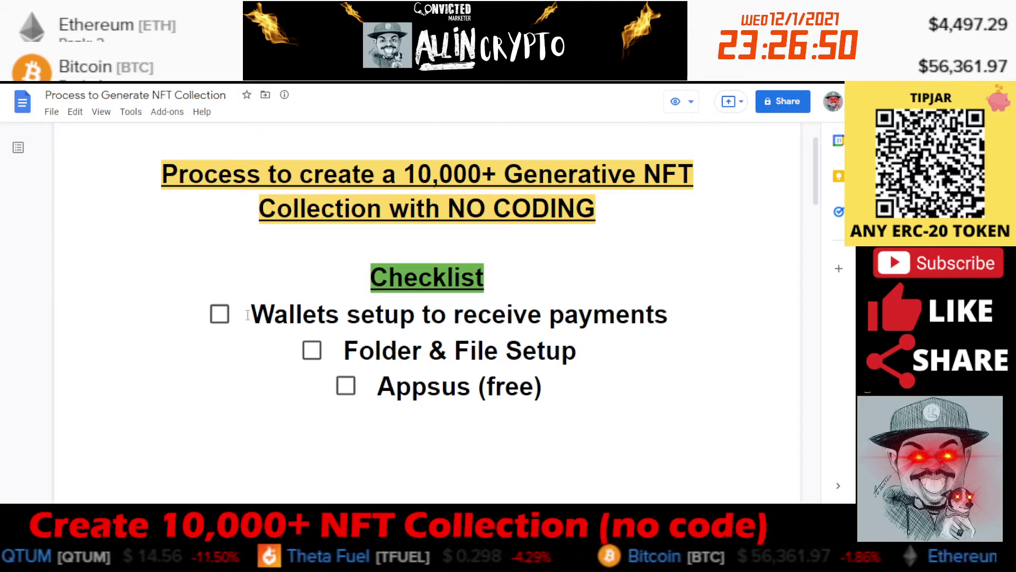
{"action": "left_click_drag", "start_coordinate": [248, 315], "coordinate": [761, 333]}
{"action": "left_click", "coordinate": [760, 334]}
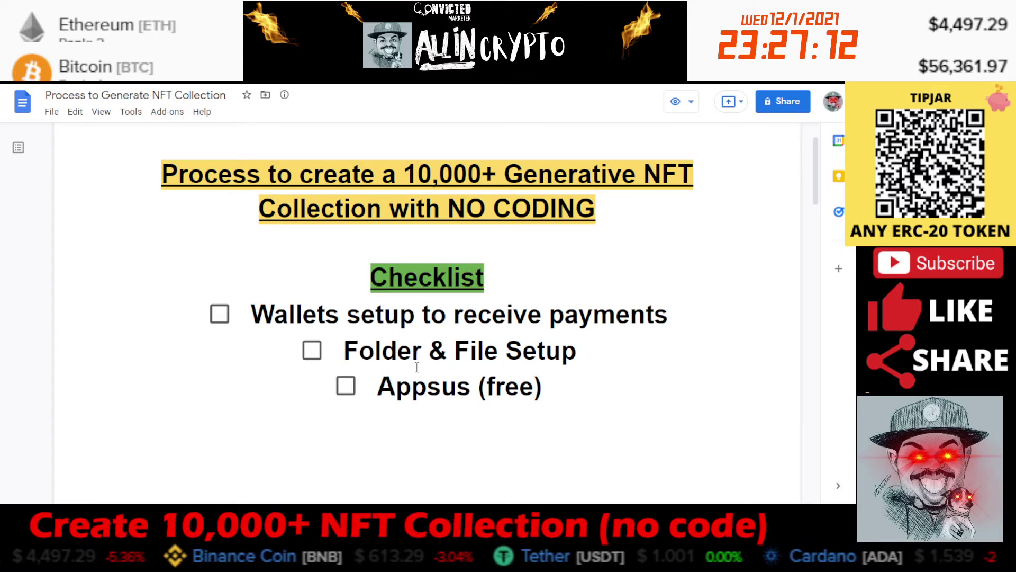
{"action": "double_click", "coordinate": [385, 386]}
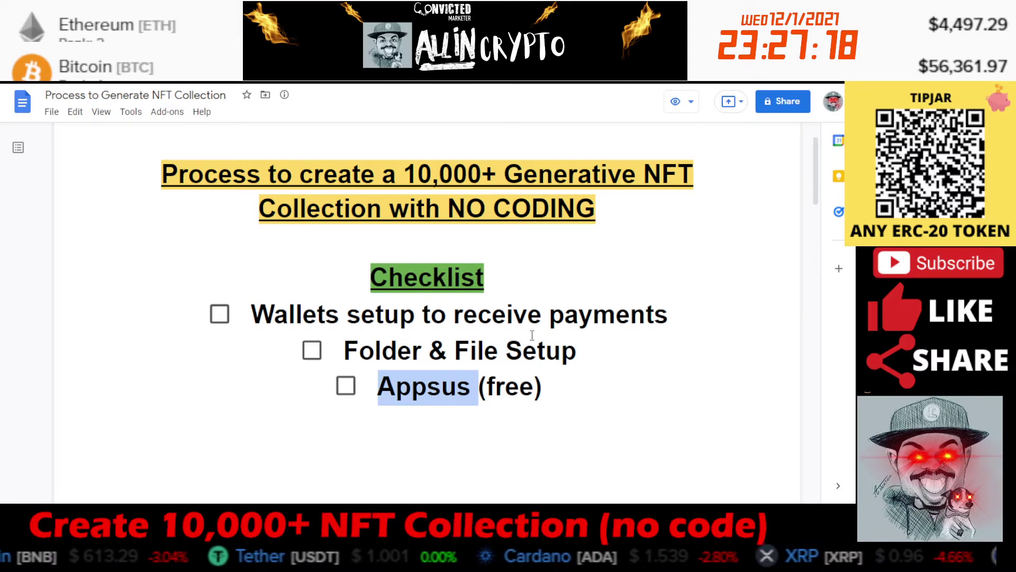
- Read the Step 1 wallet section, highlighting the Metamask, Phantom and Yoroi options for receiving payments
{"action": "scroll", "coordinate": [485, 360], "scroll_direction": "down", "scroll_amount": 5}
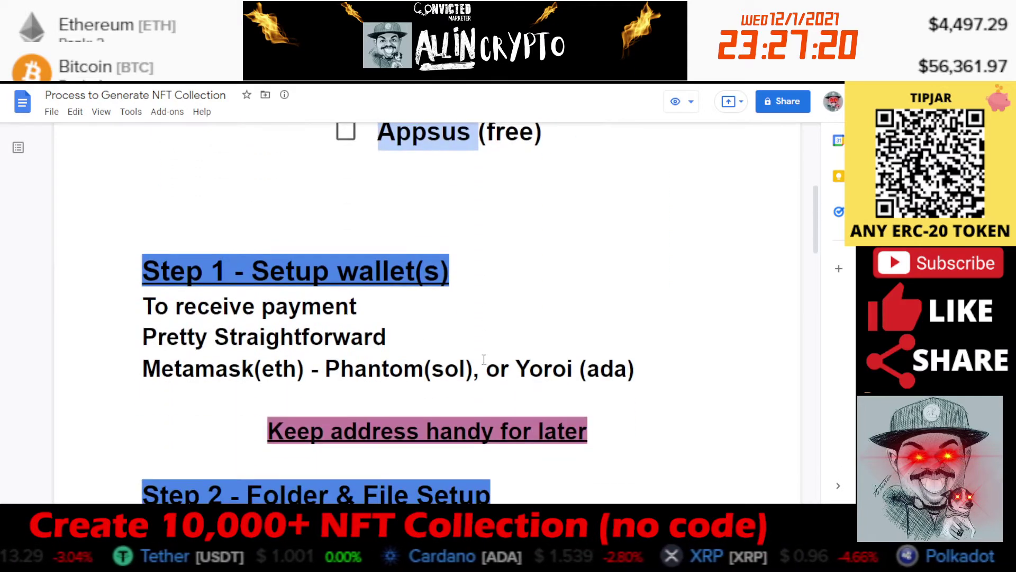
{"action": "scroll", "coordinate": [267, 317], "scroll_direction": "up", "scroll_amount": 1}
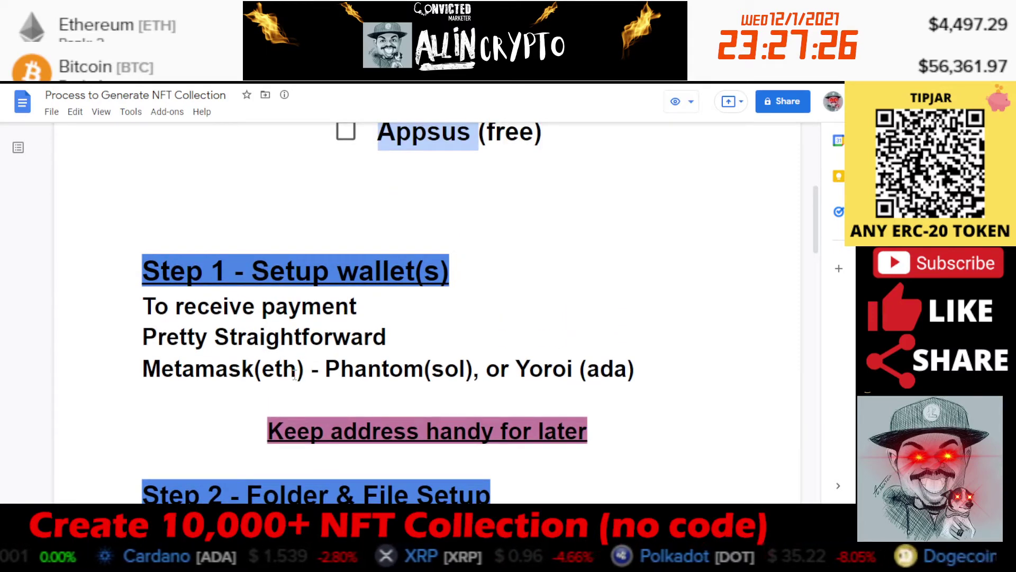
{"action": "double_click", "coordinate": [267, 370]}
{"action": "double_click", "coordinate": [238, 370]}
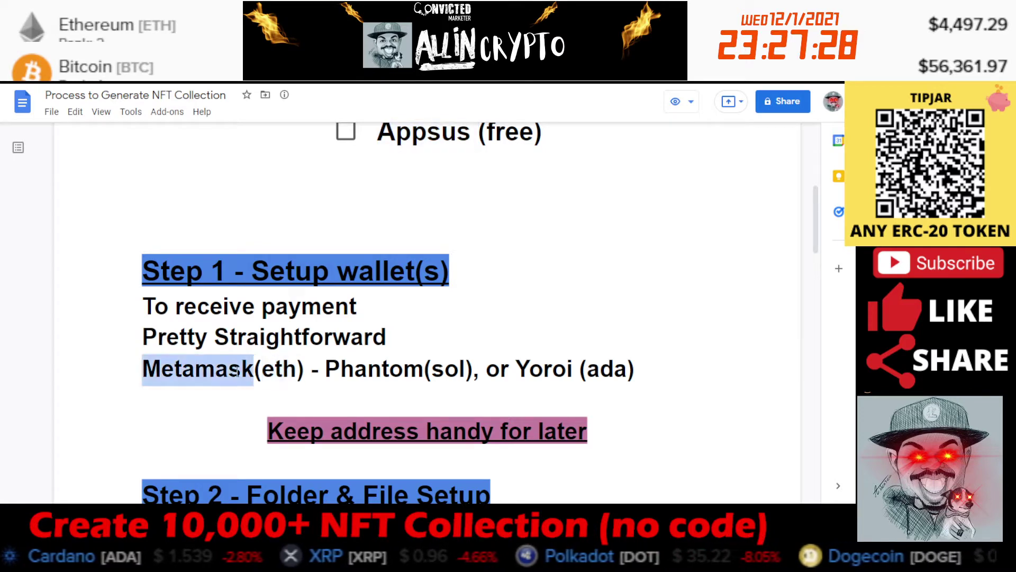
{"action": "double_click", "coordinate": [449, 369]}
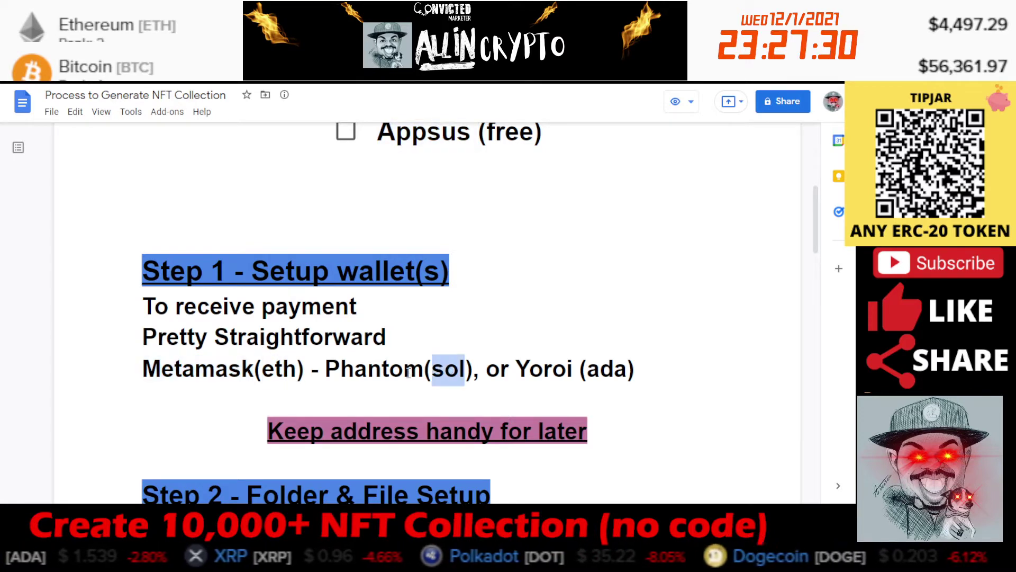
{"action": "double_click", "coordinate": [393, 371]}
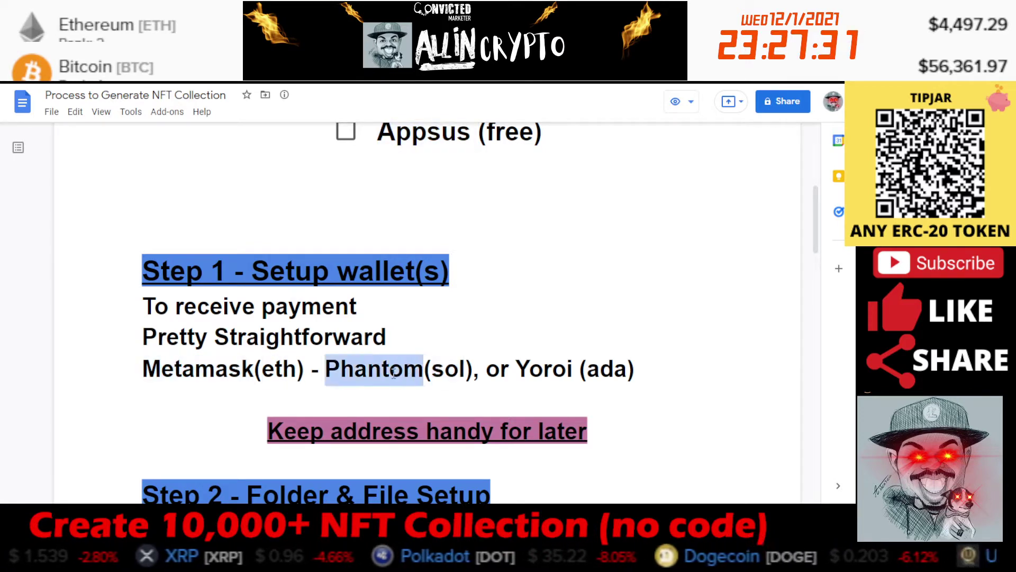
{"action": "double_click", "coordinate": [596, 369]}
{"action": "left_click", "coordinate": [542, 364]}
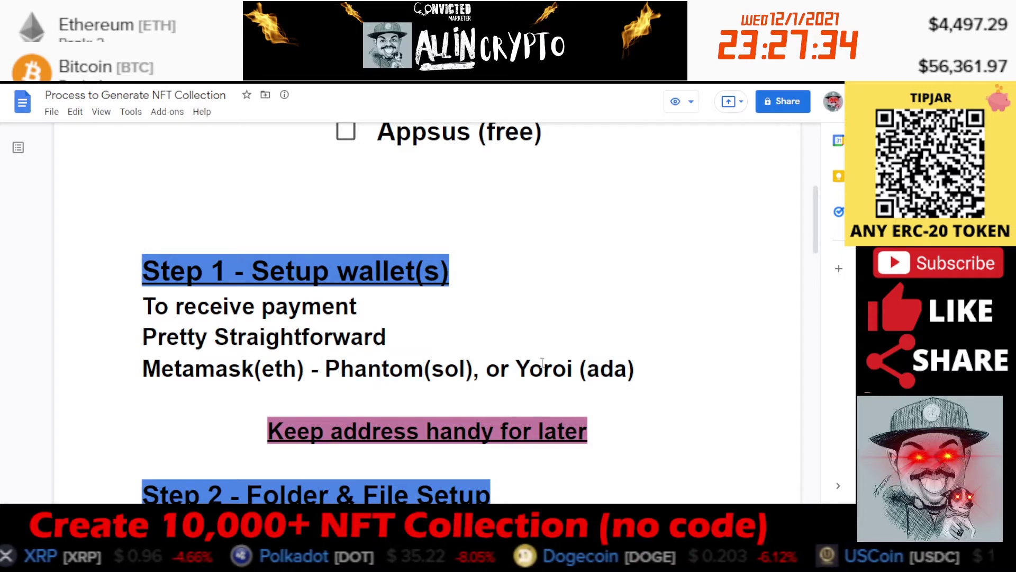
- Read the Step 2 folder structure and image size requirements and the Step 3 Appsus download section, rechecking Step 1
{"action": "scroll", "coordinate": [371, 317], "scroll_direction": "down", "scroll_amount": 2}
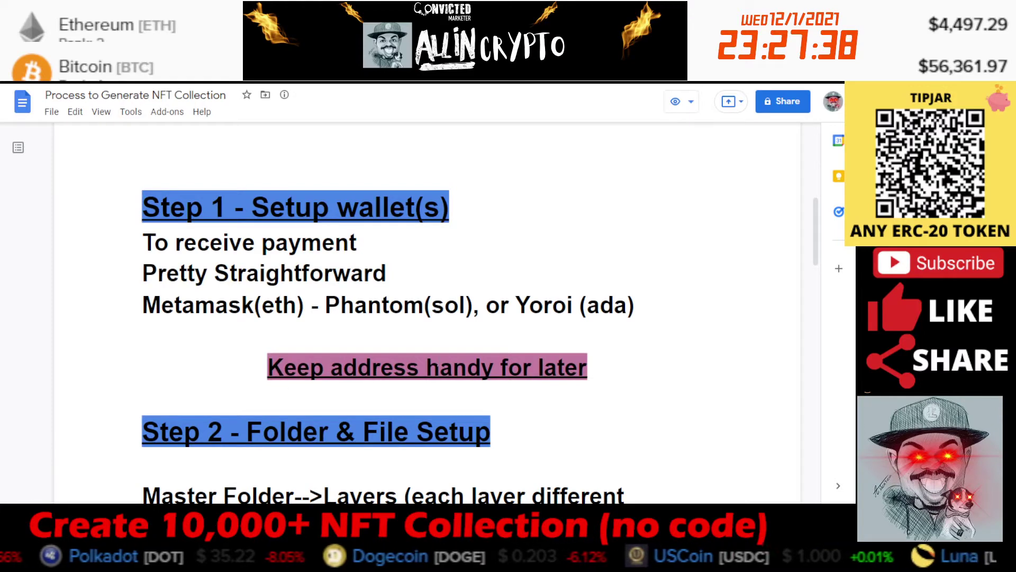
{"action": "scroll", "coordinate": [592, 359], "scroll_direction": "down", "scroll_amount": 2}
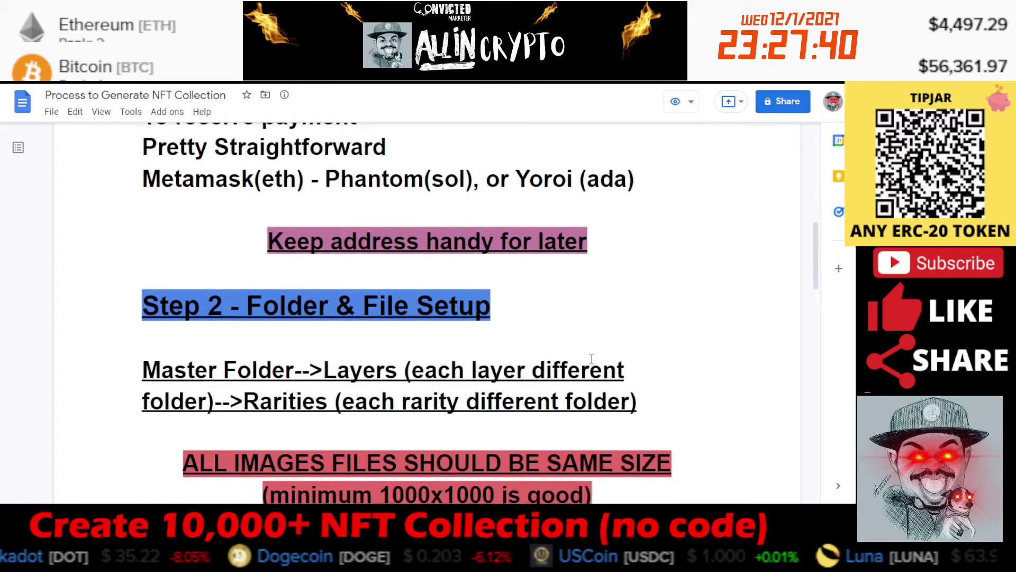
{"action": "scroll", "coordinate": [592, 358], "scroll_direction": "down", "scroll_amount": 1}
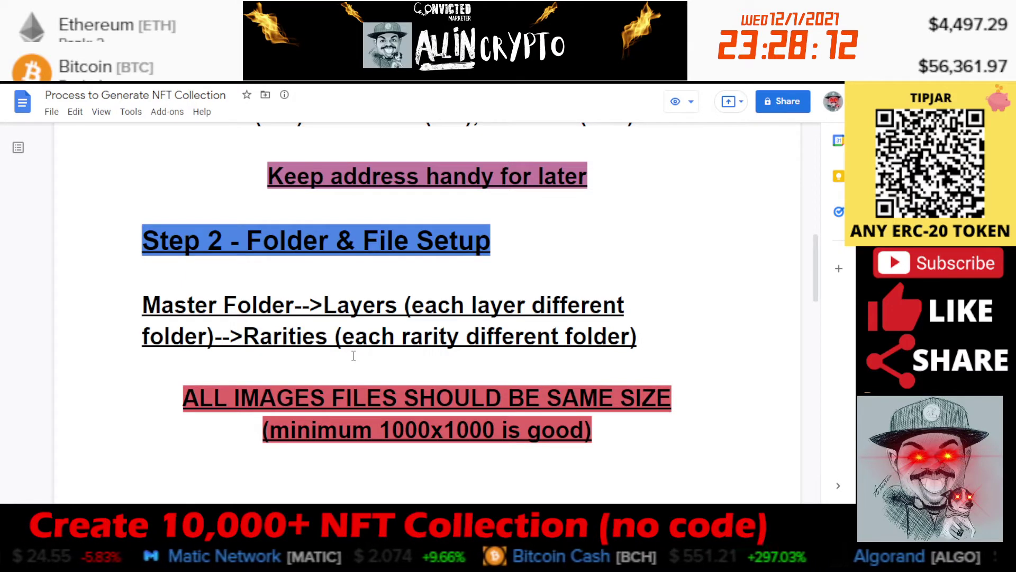
{"action": "scroll", "coordinate": [259, 378], "scroll_direction": "down", "scroll_amount": 1}
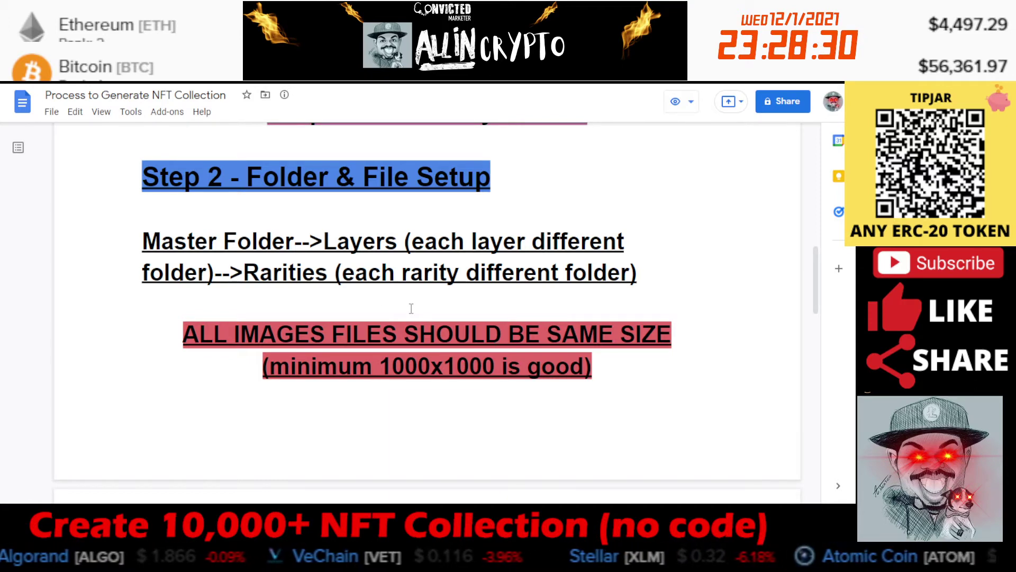
{"action": "scroll", "coordinate": [411, 308], "scroll_direction": "down", "scroll_amount": 6}
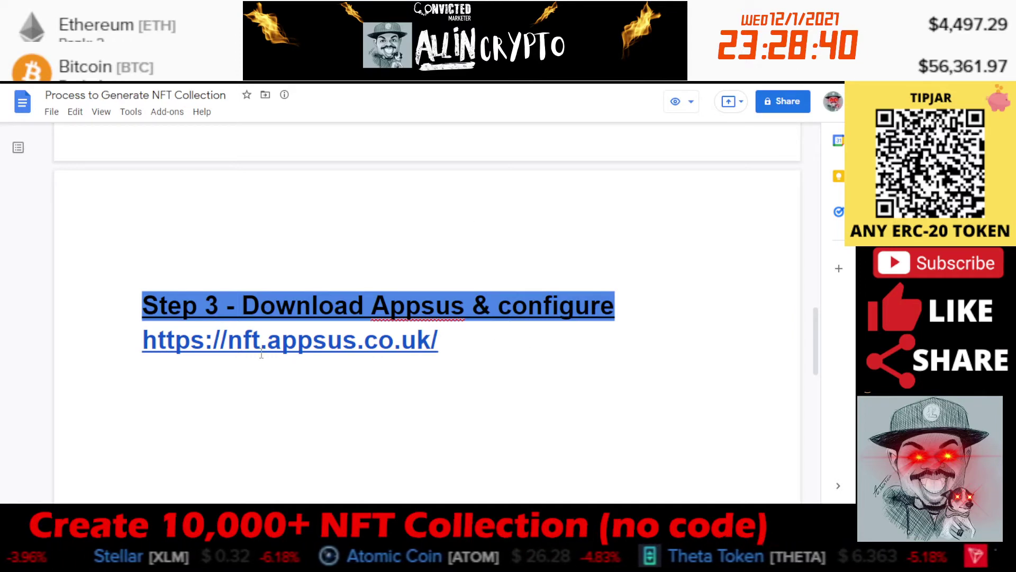
{"action": "scroll", "coordinate": [328, 286], "scroll_direction": "up", "scroll_amount": 10}
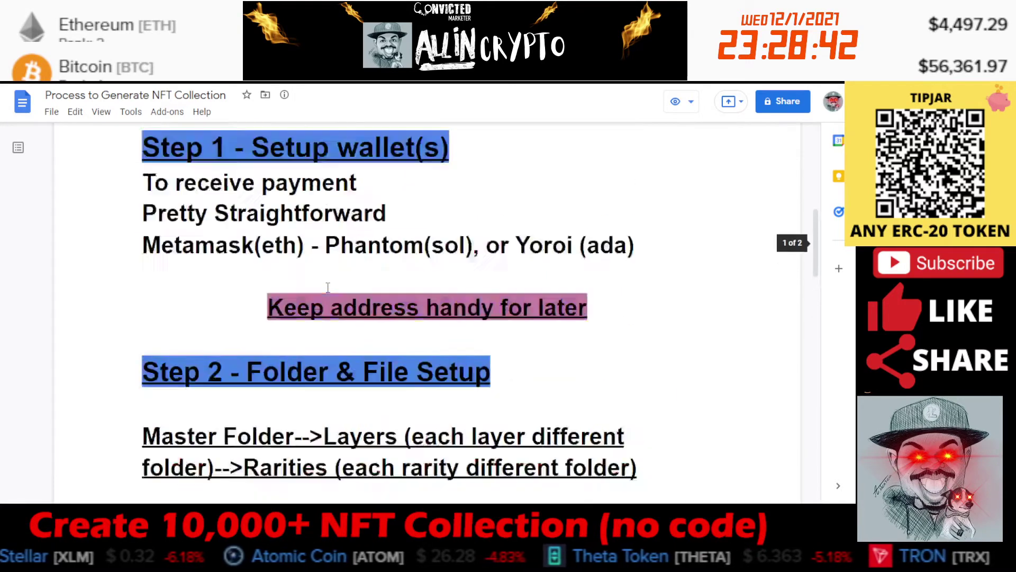
{"action": "scroll", "coordinate": [370, 306], "scroll_direction": "down", "scroll_amount": 1}
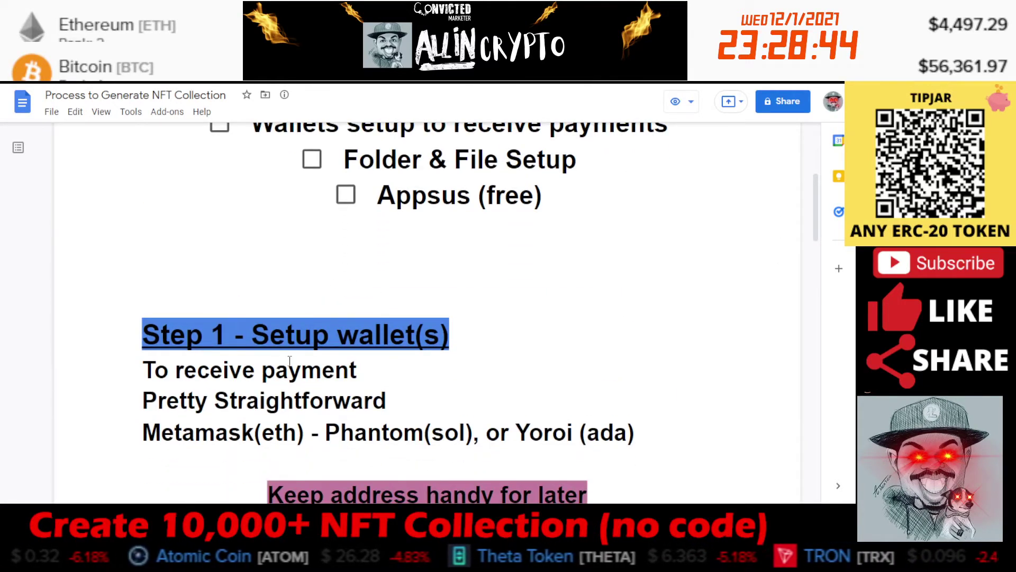
{"action": "scroll", "coordinate": [302, 366], "scroll_direction": "down", "scroll_amount": 3}
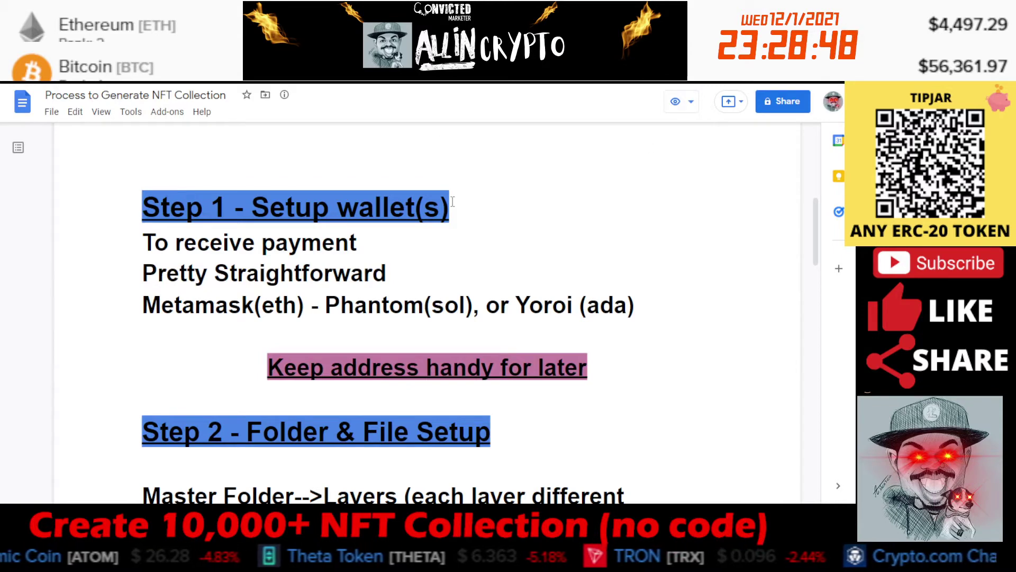
{"action": "scroll", "coordinate": [492, 297], "scroll_direction": "down", "scroll_amount": 3}
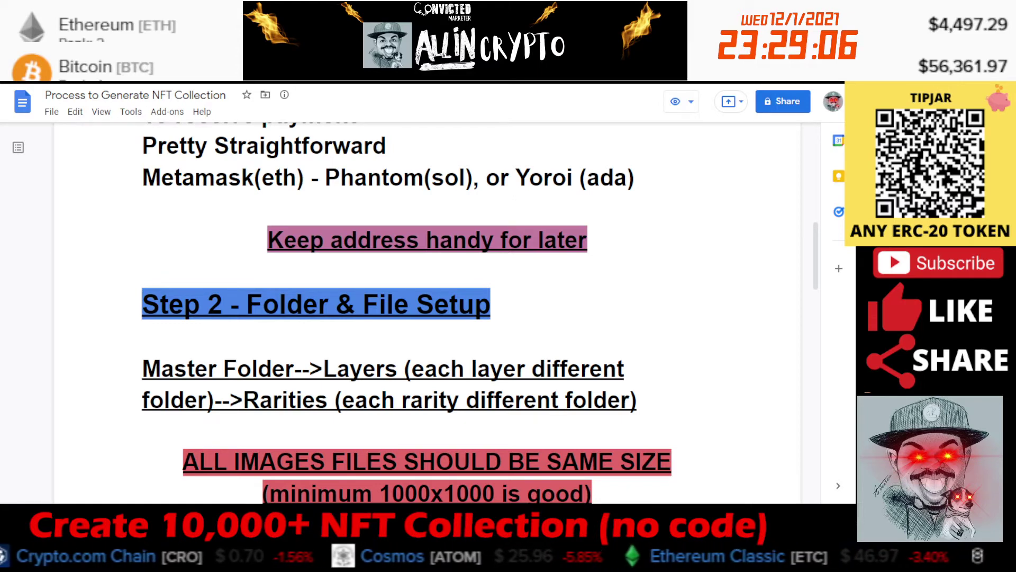
- Switch from the guide to the desktop and open the NFT ART folder in File Explorer
{"action": "key", "text": "alt+Tab"}
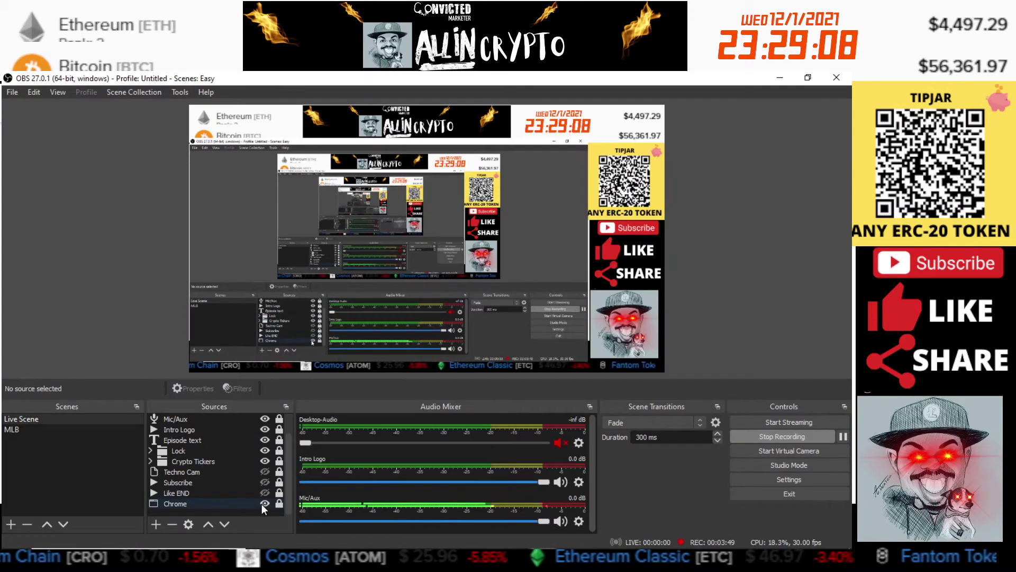
{"action": "mouse_move", "coordinate": [275, 548]}
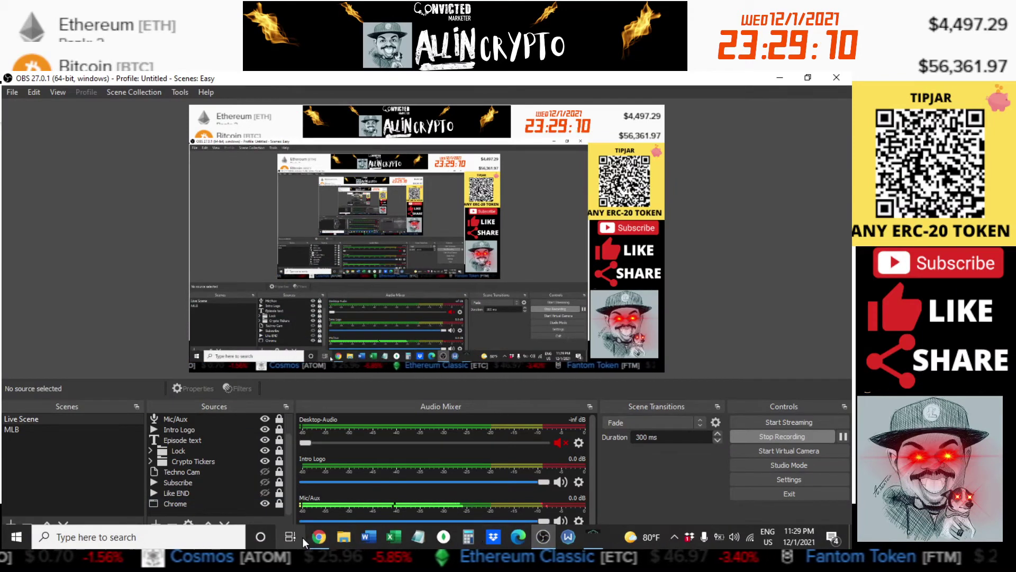
{"action": "mouse_move", "coordinate": [334, 537]}
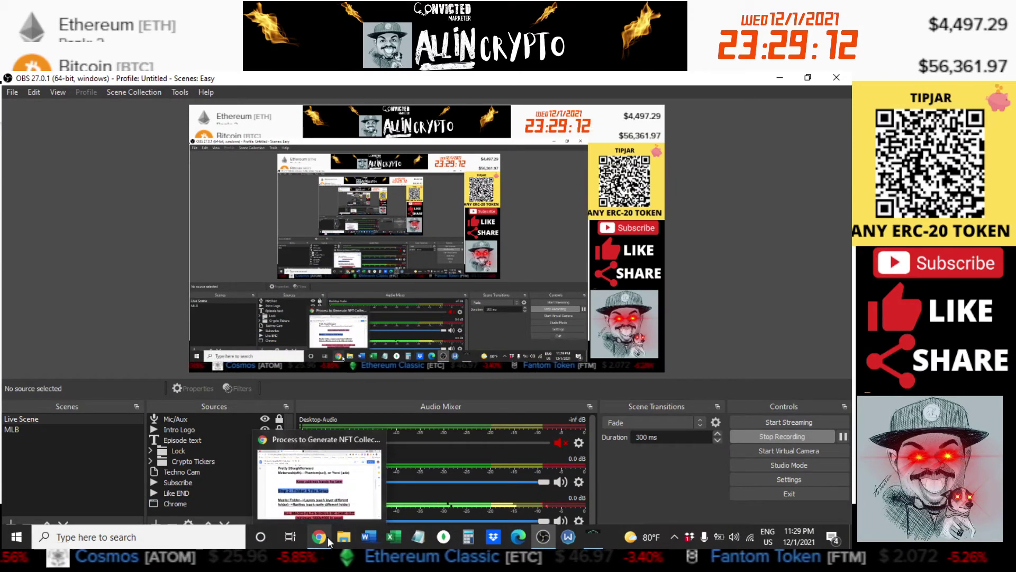
{"action": "left_click", "coordinate": [769, 77]}
{"action": "left_click", "coordinate": [770, 77]}
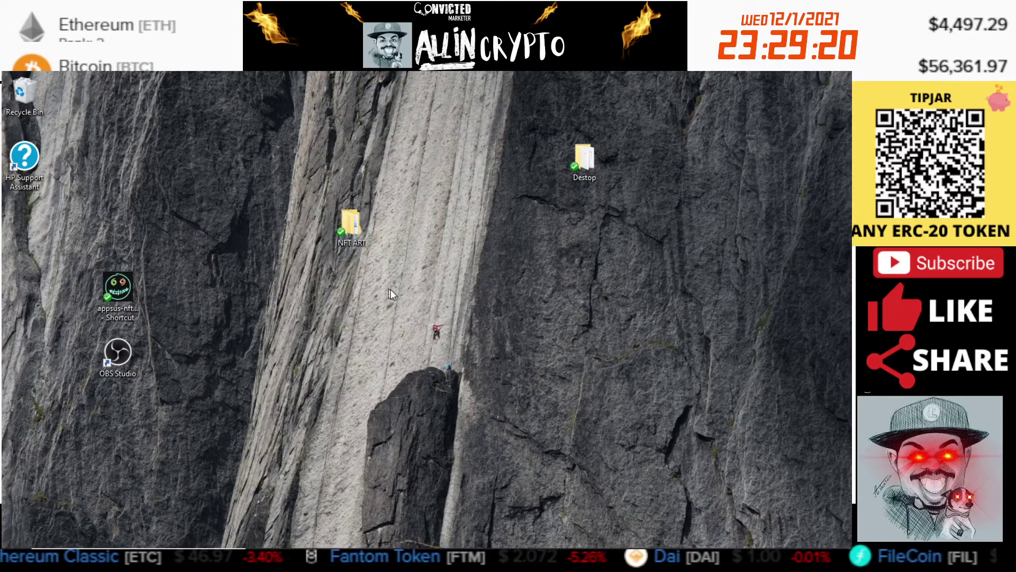
{"action": "double_click", "coordinate": [350, 230]}
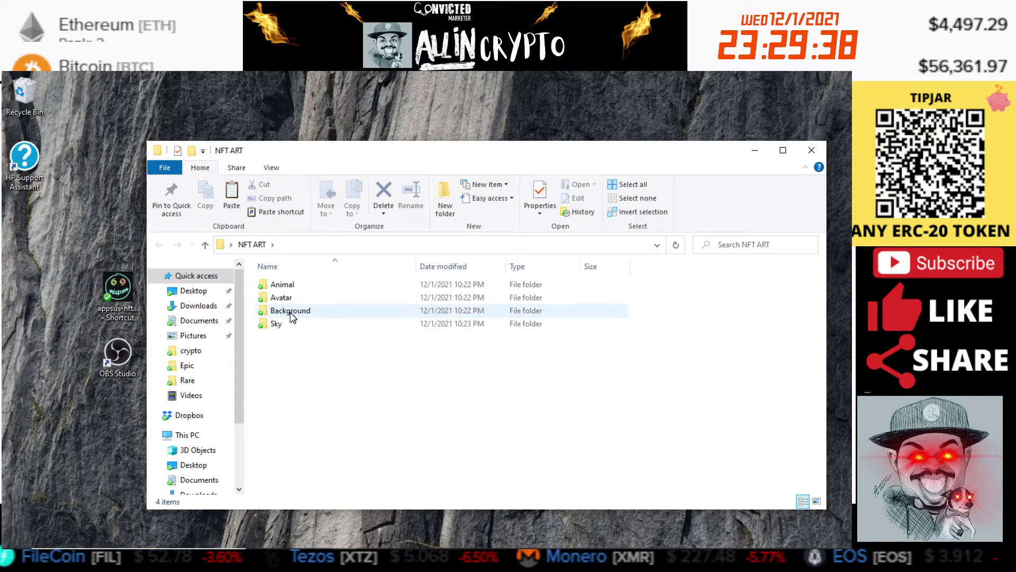
- Look through the Animal, Avatar and Background layer folders, including the Ancient rarity folder inside Animal
{"action": "double_click", "coordinate": [316, 286]}
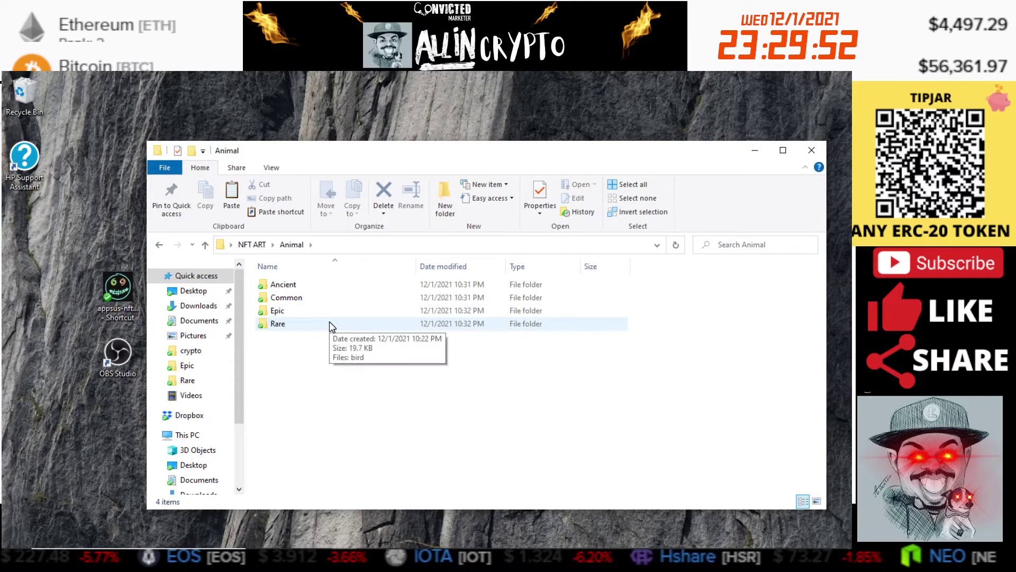
{"action": "double_click", "coordinate": [356, 286]}
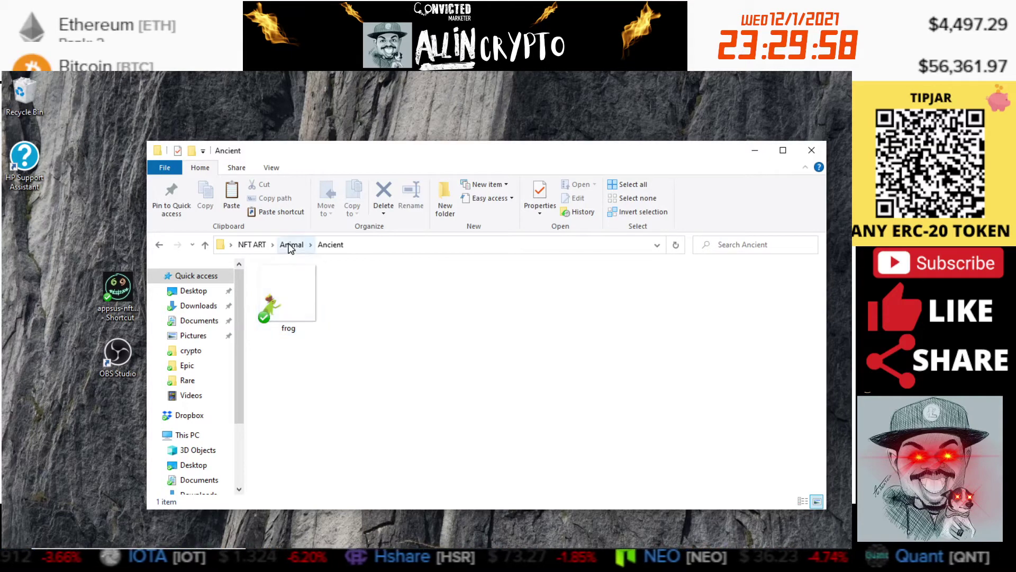
{"action": "left_click", "coordinate": [256, 247]}
{"action": "left_click", "coordinate": [310, 302]}
{"action": "double_click", "coordinate": [309, 301]}
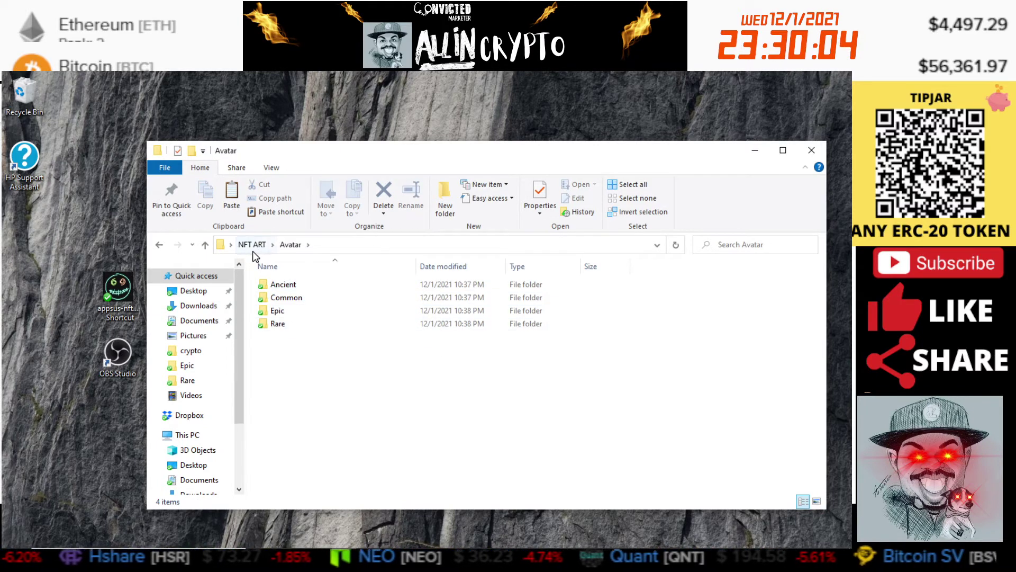
{"action": "left_click", "coordinate": [253, 246]}
{"action": "double_click", "coordinate": [293, 314]}
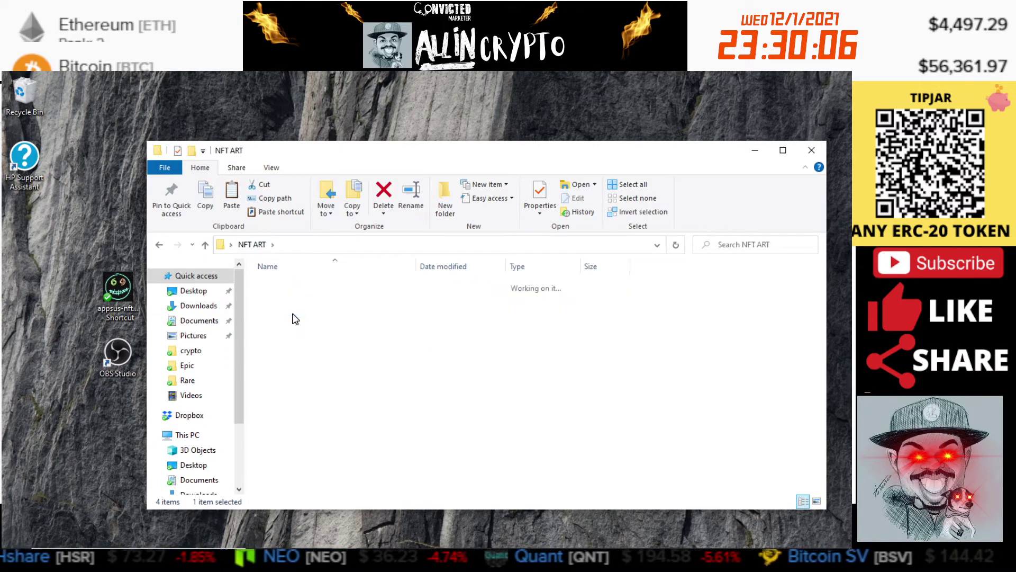
- Check the Epic rarity folder inside the Sky layer folder, and close the folder window
{"action": "left_click", "coordinate": [247, 247]}
{"action": "left_click", "coordinate": [297, 328]}
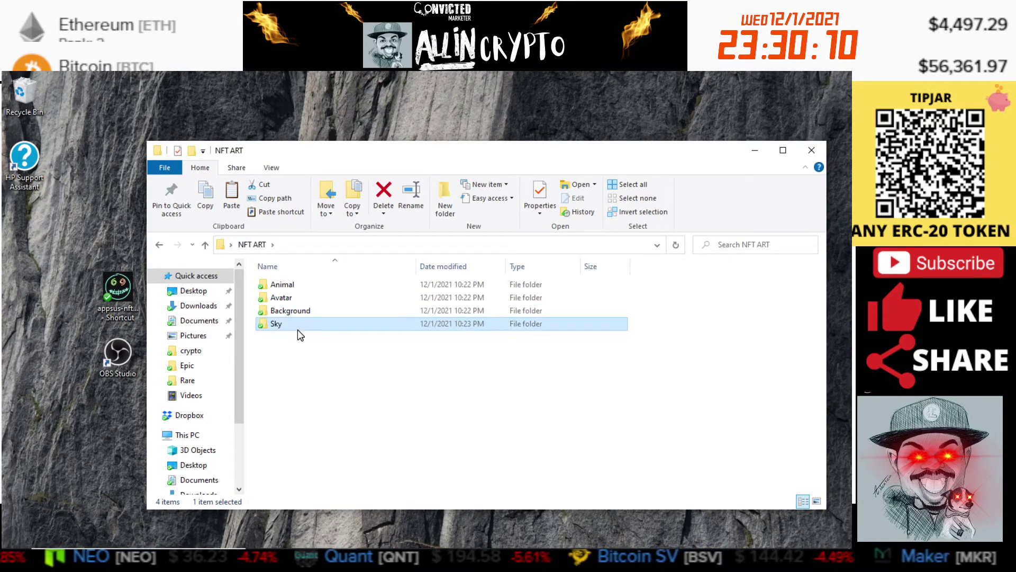
{"action": "double_click", "coordinate": [297, 329]}
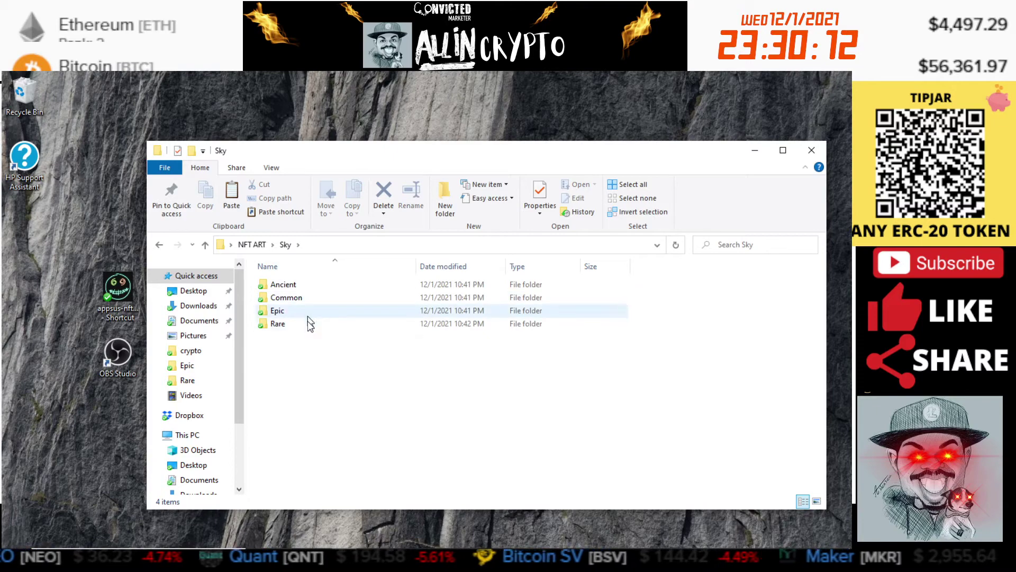
{"action": "double_click", "coordinate": [317, 314]}
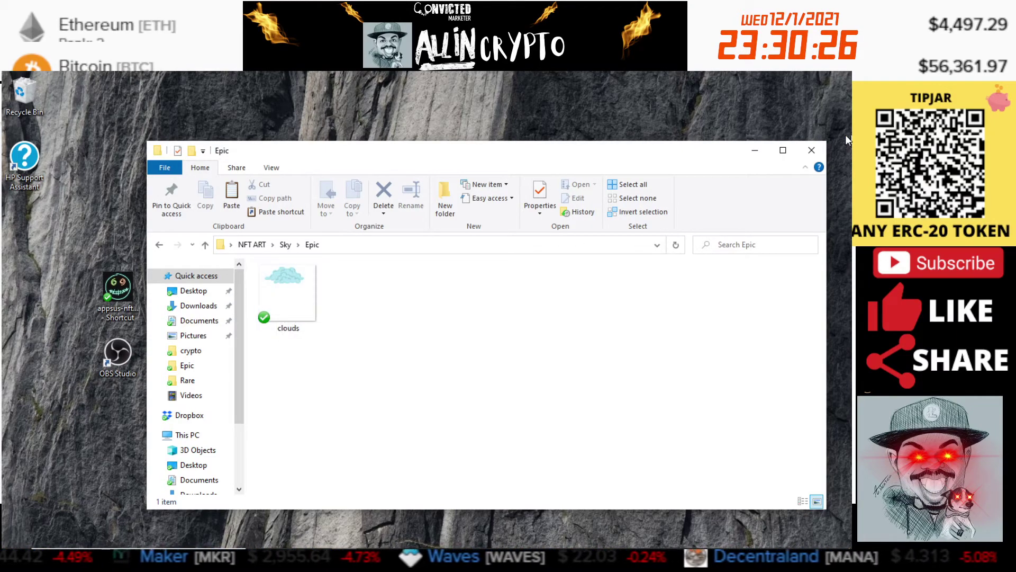
{"action": "left_click", "coordinate": [803, 151]}
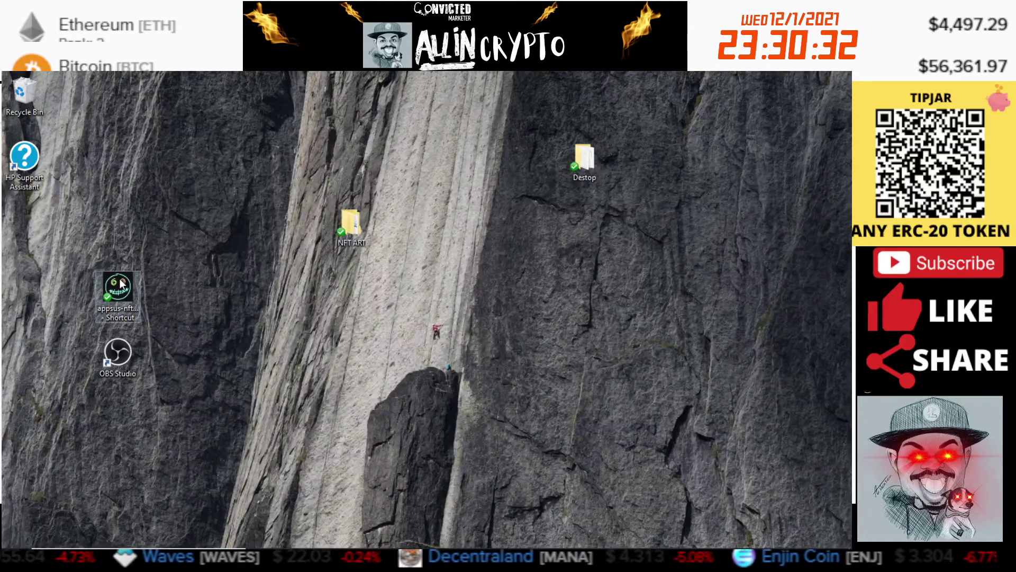
- Move the Appsus generator shortcut closer to the NFT ART folder on the desktop and switch to NFT Art Generator
{"action": "left_click_drag", "start_coordinate": [121, 289], "coordinate": [281, 311]}
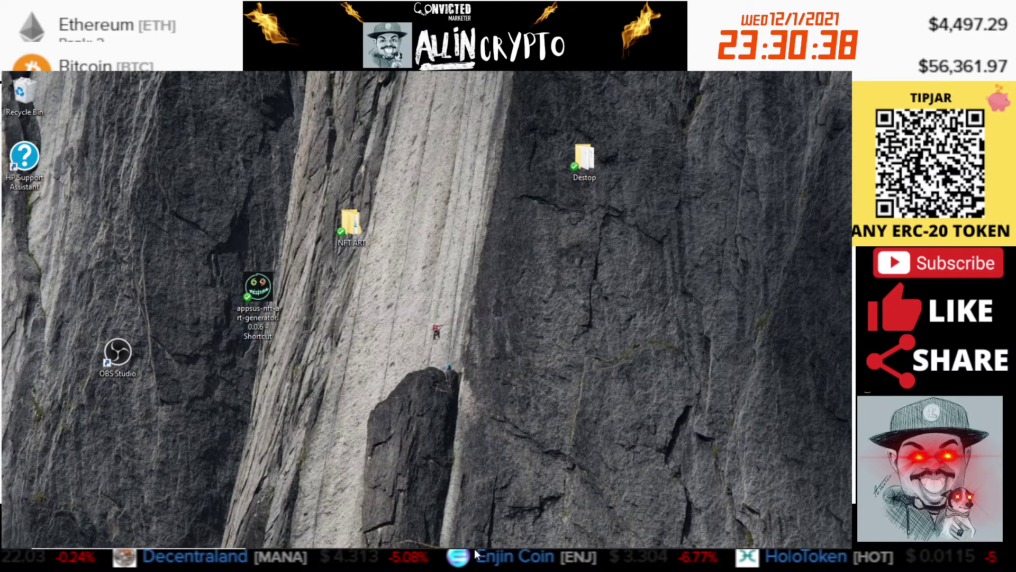
{"action": "left_click", "coordinate": [588, 537]}
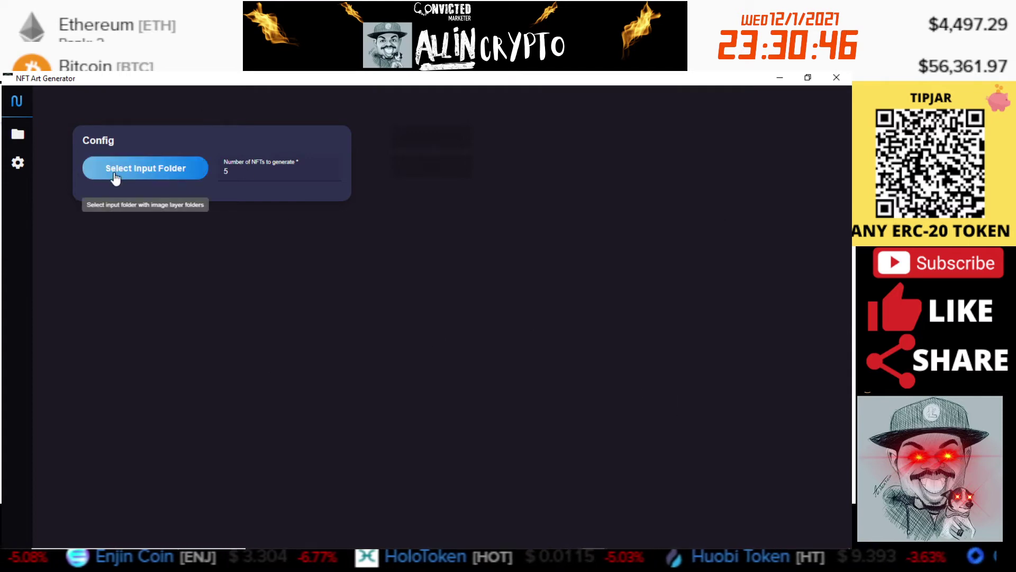
- Select the NFT ART folder on the Desktop as the input folder for the generator
{"action": "left_click", "coordinate": [136, 177]}
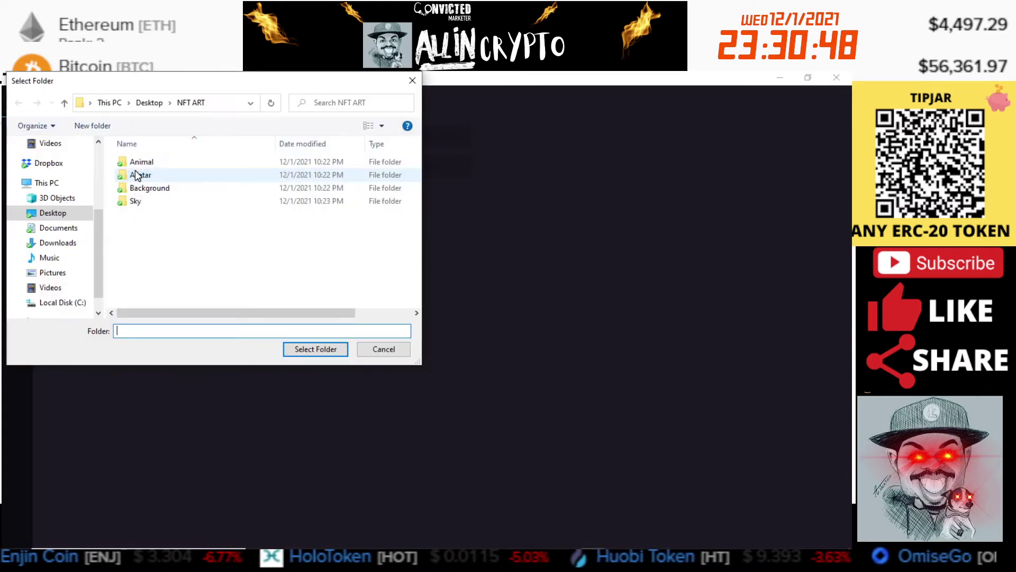
{"action": "left_click", "coordinate": [149, 103]}
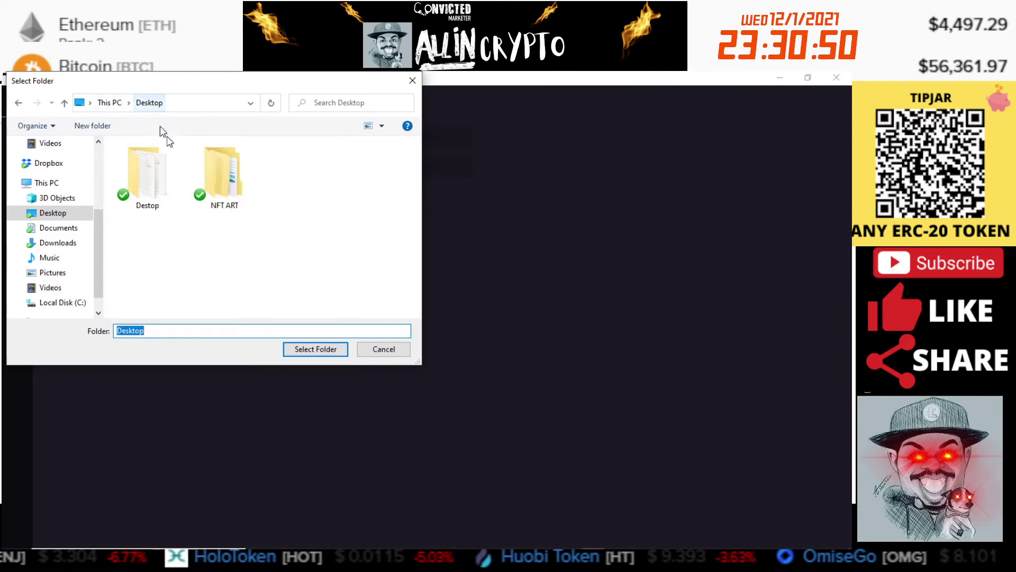
{"action": "left_click", "coordinate": [233, 191]}
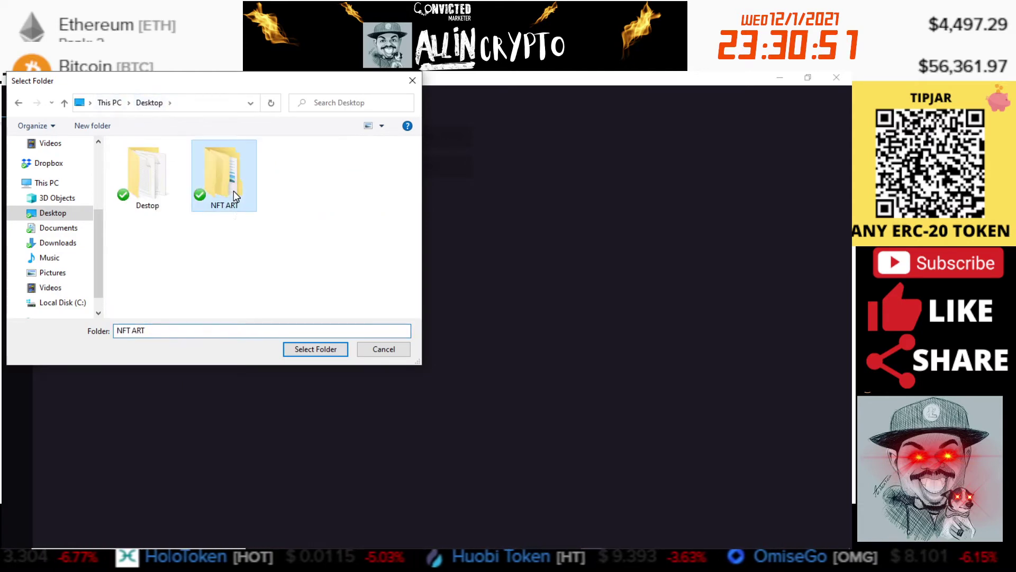
{"action": "left_click", "coordinate": [329, 350]}
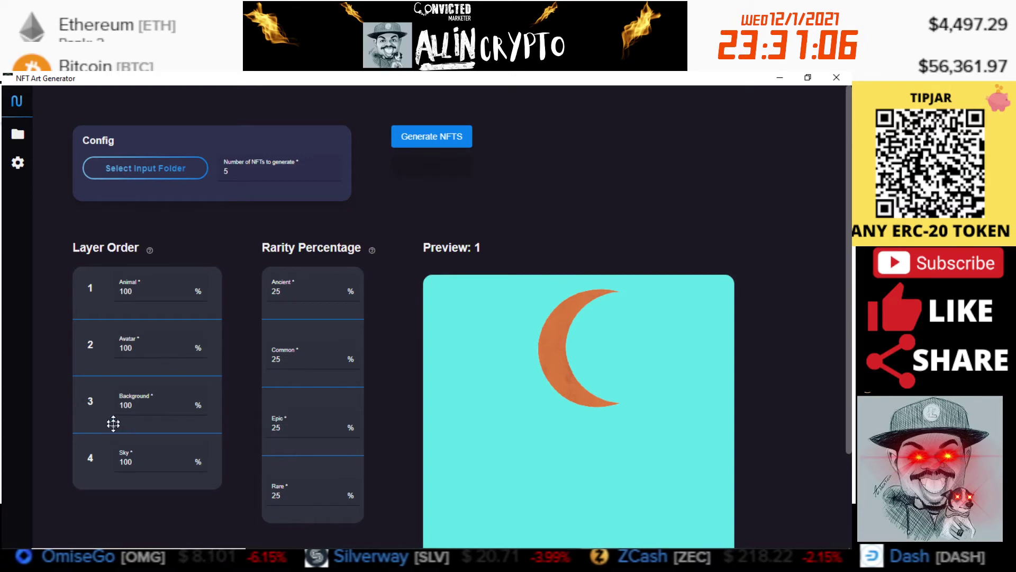
- Reorder the layers so Background comes first and Sky second, ahead of Animal and Avatar
{"action": "scroll", "coordinate": [173, 424], "scroll_direction": "down", "scroll_amount": 1}
{"action": "scroll", "coordinate": [173, 424], "scroll_direction": "down", "scroll_amount": 2}
{"action": "scroll", "coordinate": [172, 426], "scroll_direction": "up", "scroll_amount": 1}
{"action": "left_click_drag", "start_coordinate": [95, 336], "coordinate": [98, 222]}
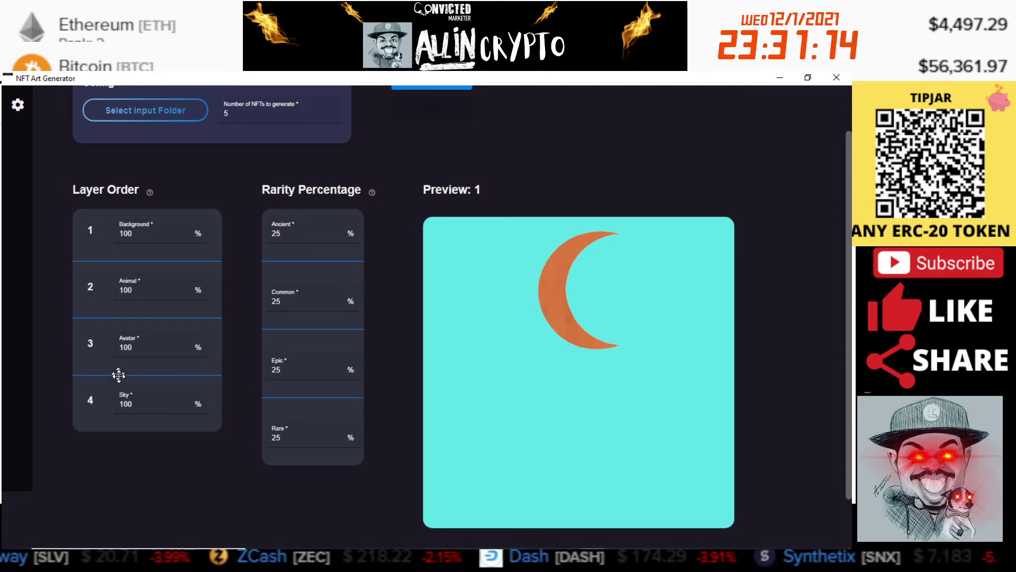
{"action": "left_click_drag", "start_coordinate": [100, 393], "coordinate": [96, 284]}
- Generate several random previews to check how the reordered layers combine
{"action": "scroll", "coordinate": [486, 358], "scroll_direction": "down", "scroll_amount": 1}
{"action": "left_click", "coordinate": [613, 501]}
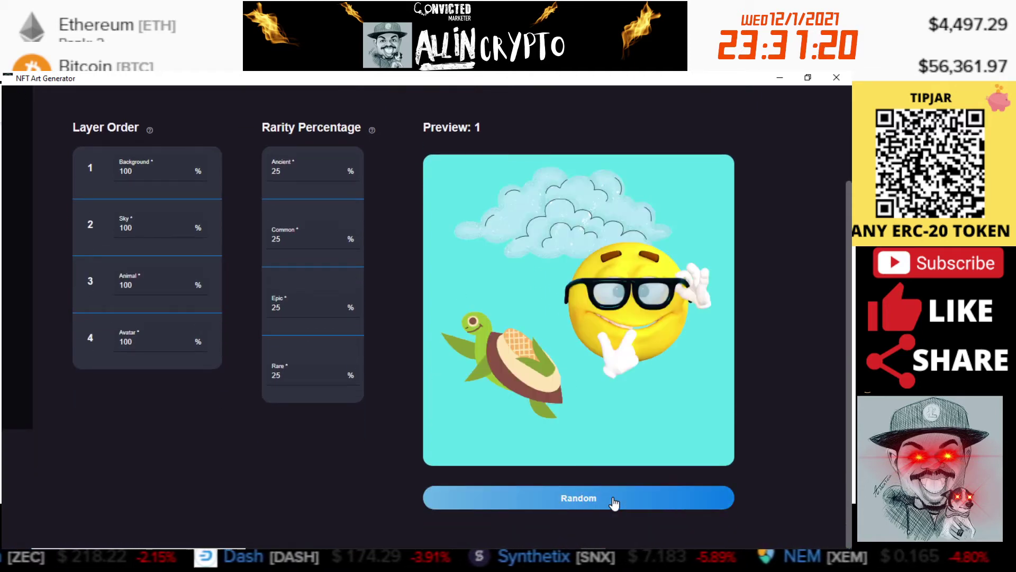
{"action": "left_click", "coordinate": [614, 503]}
{"action": "left_click", "coordinate": [614, 503]}
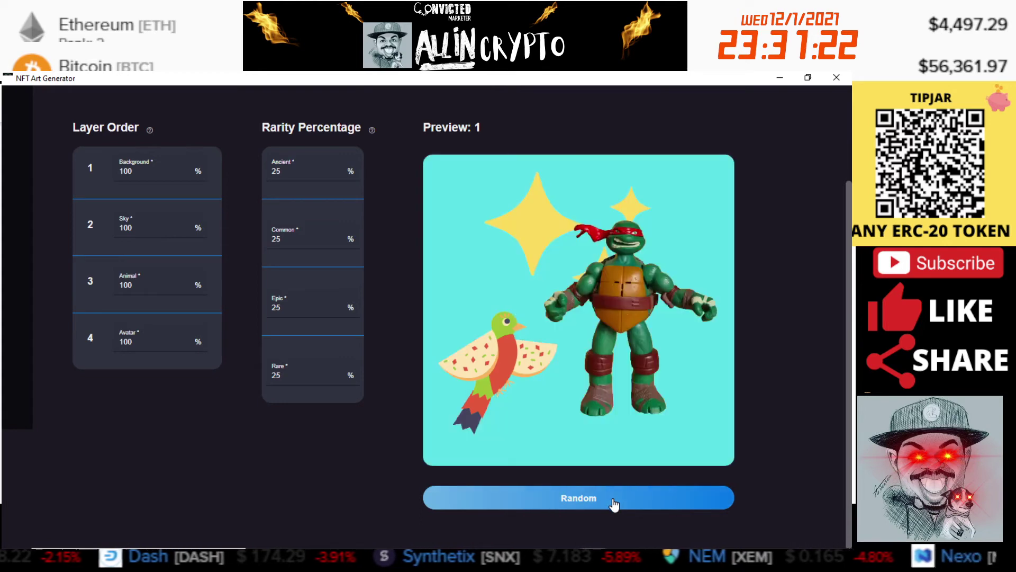
{"action": "left_click", "coordinate": [614, 503]}
{"action": "left_click", "coordinate": [614, 503]}
{"action": "left_click", "coordinate": [614, 503]}
{"action": "left_click", "coordinate": [614, 503]}
- Set the rarity percentages to Ancient 15, Common 50, Epic 30 and Rare 5
{"action": "scroll", "coordinate": [300, 475], "scroll_direction": "up", "scroll_amount": 1}
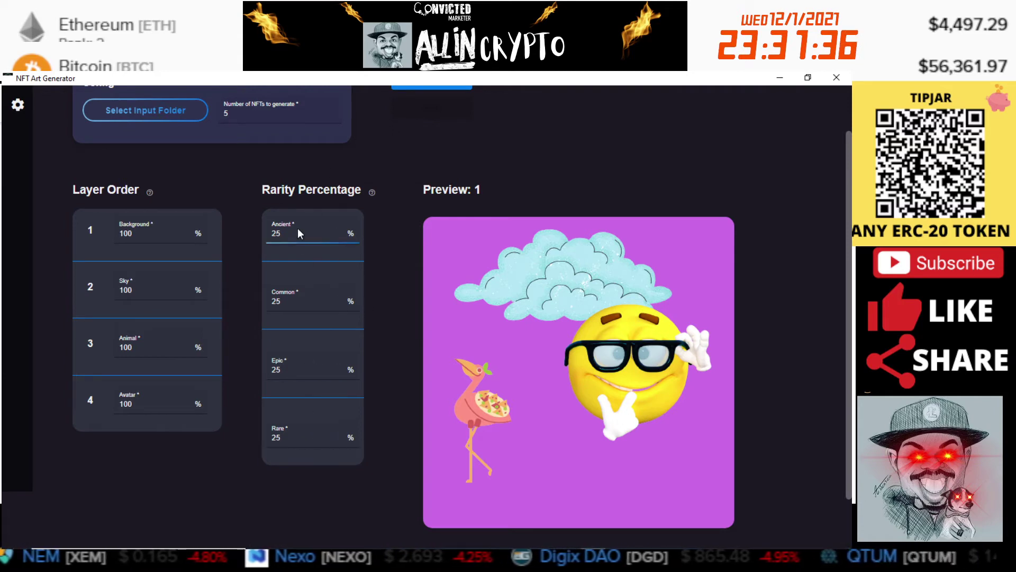
{"action": "left_click", "coordinate": [298, 437]}
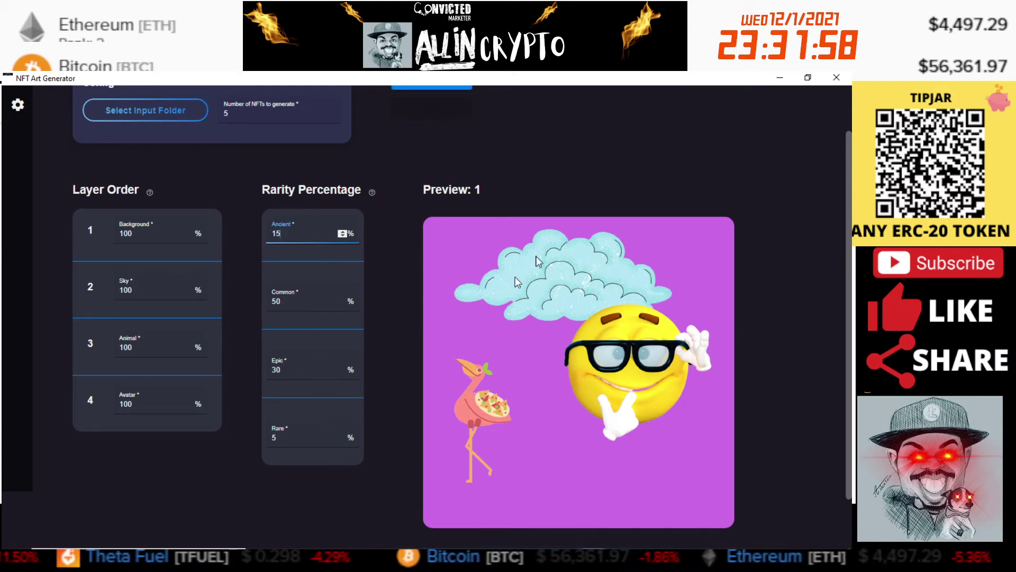
- Generate several more random previews using the adjusted rarity percentages
{"action": "scroll", "coordinate": [661, 450], "scroll_direction": "down", "scroll_amount": 2}
{"action": "left_click", "coordinate": [608, 500]}
{"action": "left_click", "coordinate": [605, 503]}
{"action": "left_click", "coordinate": [604, 504]}
{"action": "left_click", "coordinate": [605, 504]}
{"action": "left_click", "coordinate": [604, 504]}
{"action": "left_click", "coordinate": [604, 504]}
- Set the number of NFTs to generate to 10
{"action": "scroll", "coordinate": [316, 394], "scroll_direction": "up", "scroll_amount": 4}
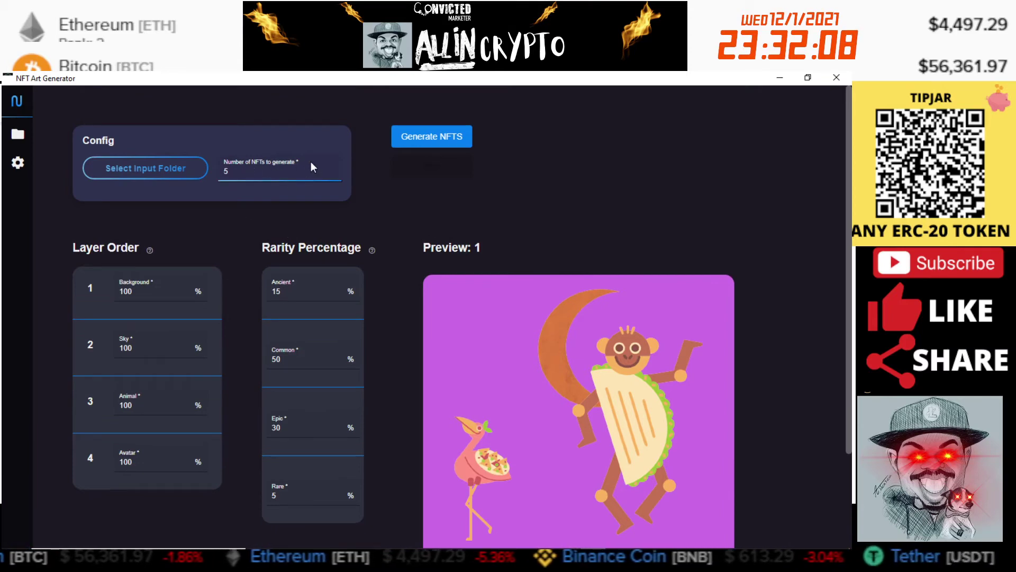
{"action": "left_click", "coordinate": [248, 173]}
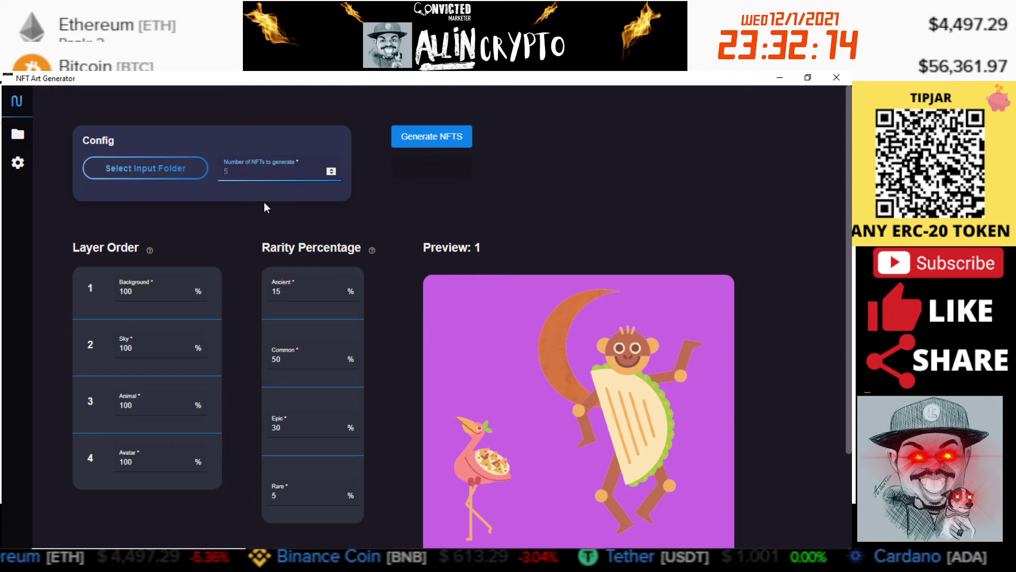
{"action": "key", "text": "BackSpace"}
{"action": "type", "text": "10"}
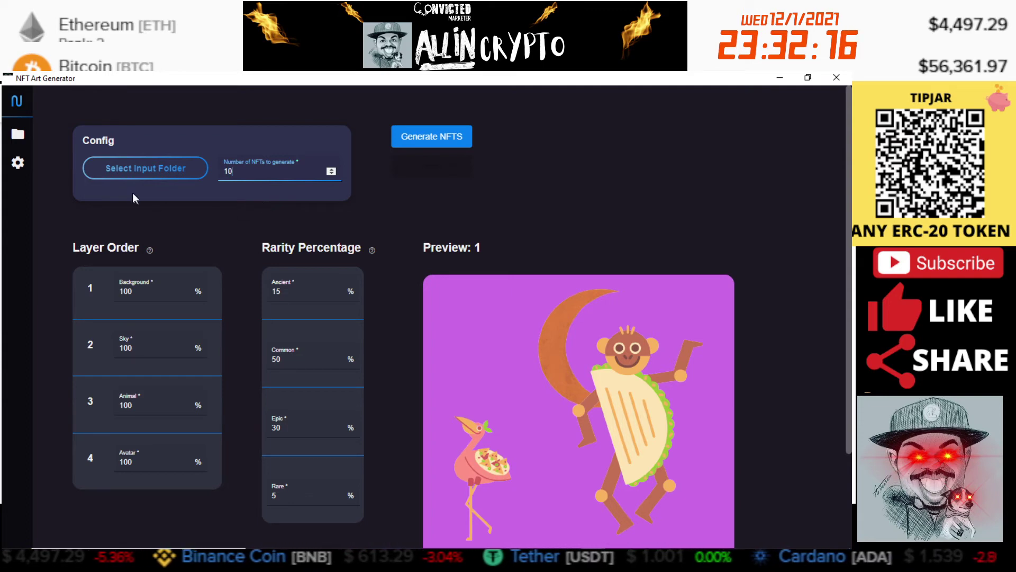
- In the metadata settings, set the blockchain to Solana and the art base name to OGs
{"action": "left_click", "coordinate": [17, 169]}
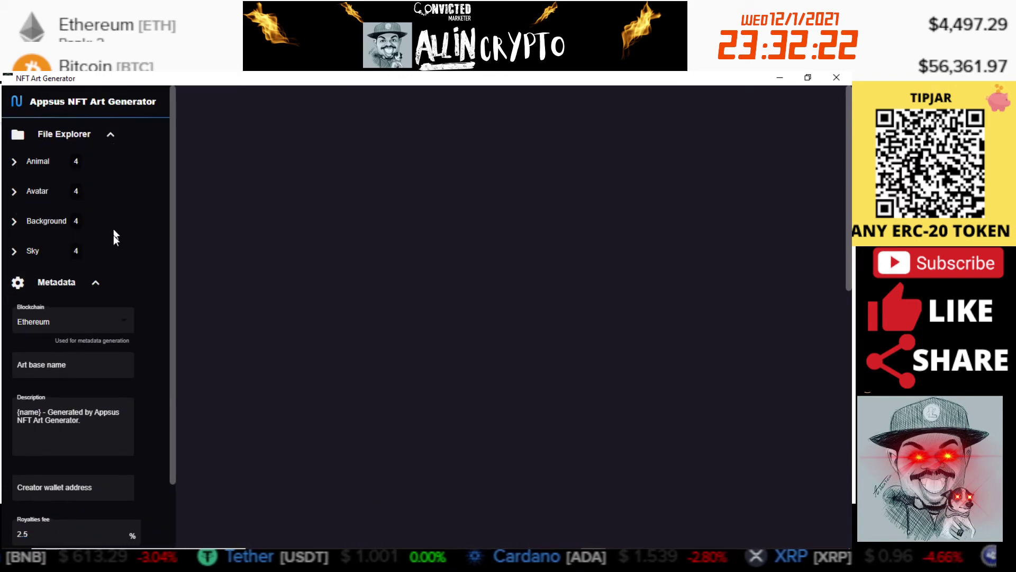
{"action": "scroll", "coordinate": [166, 317], "scroll_direction": "down", "scroll_amount": 2}
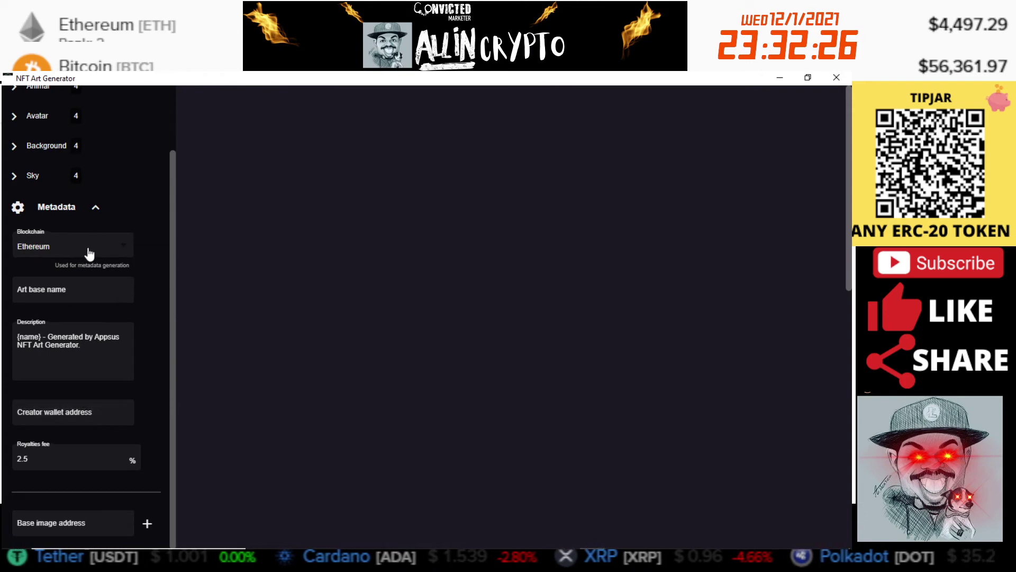
{"action": "left_click", "coordinate": [65, 248]}
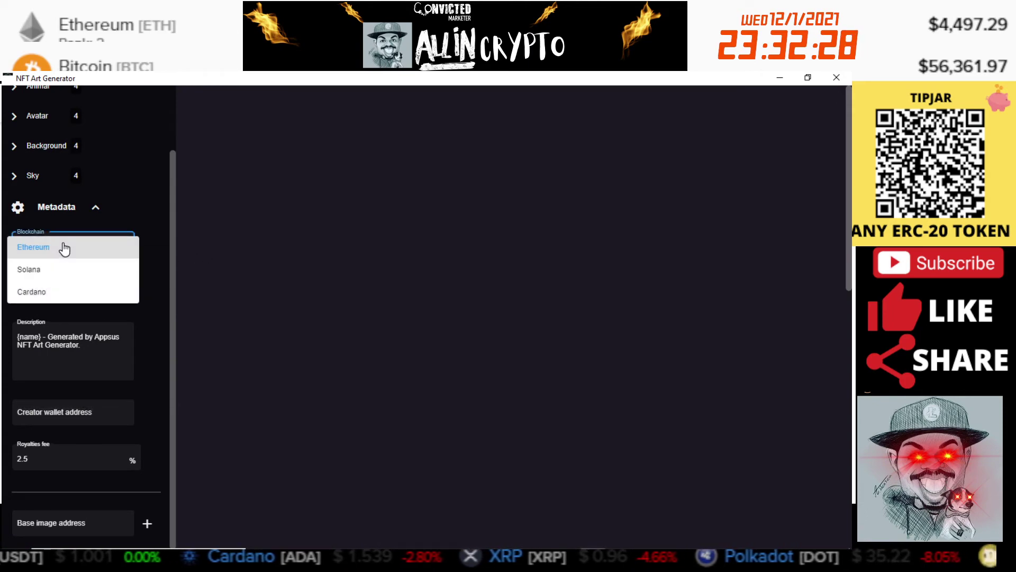
{"action": "left_click", "coordinate": [88, 271]}
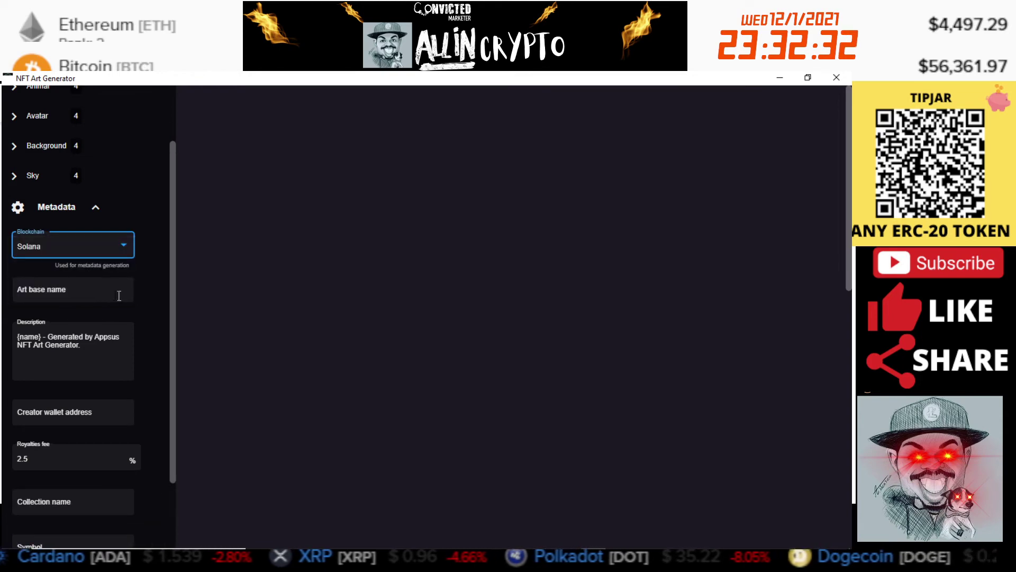
{"action": "left_click", "coordinate": [93, 294]}
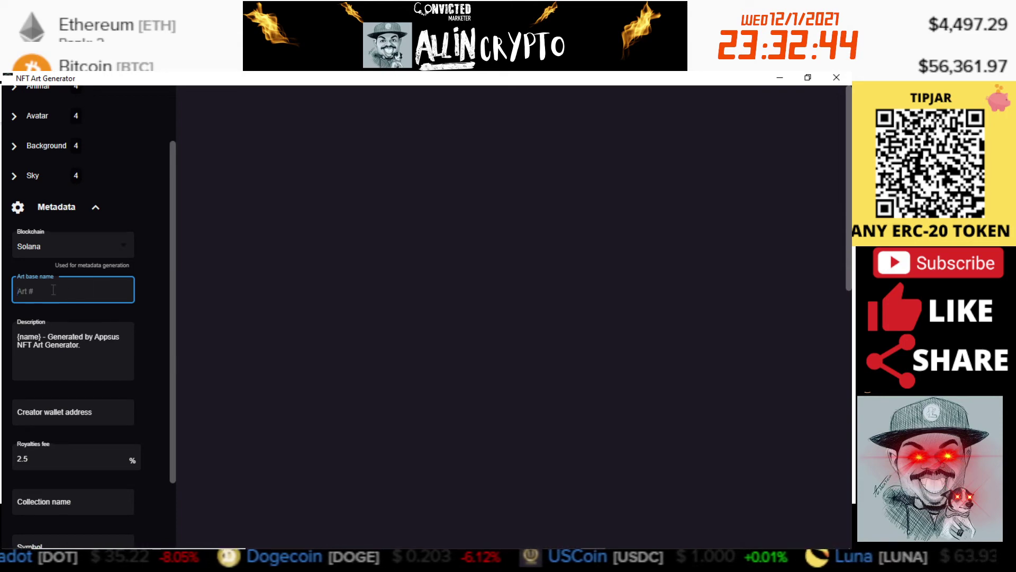
{"action": "type", "text": "OGs"}
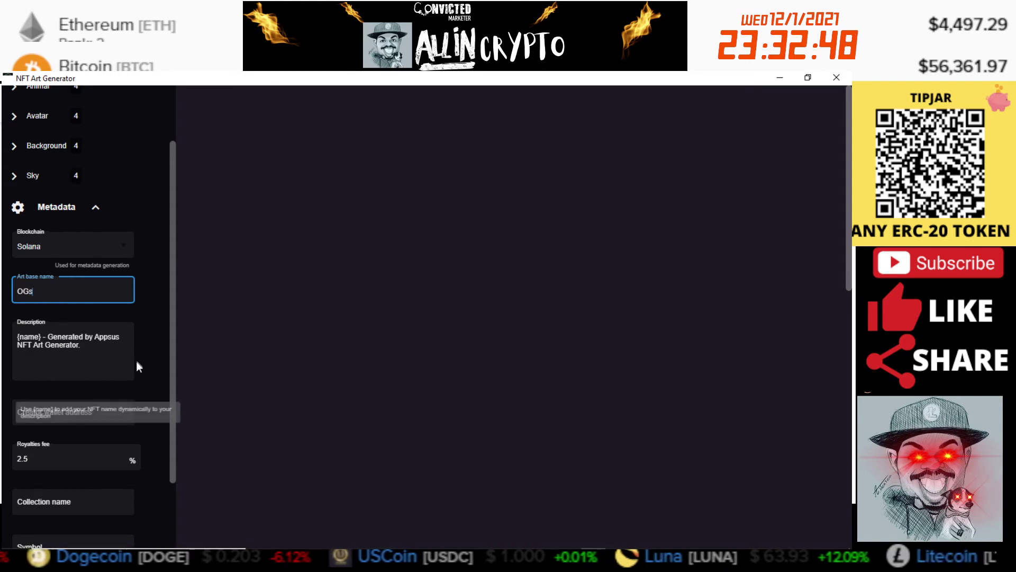
- Replace the default metadata description with "Random Art for Youtube"
{"action": "left_click_drag", "start_coordinate": [133, 360], "coordinate": [16, 336]}
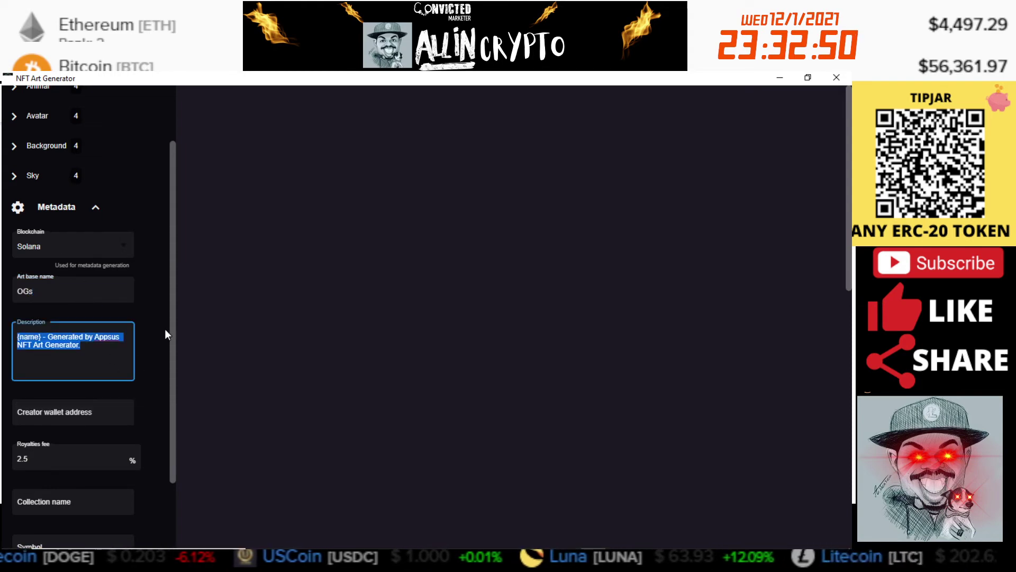
{"action": "type", "text": "Random "}
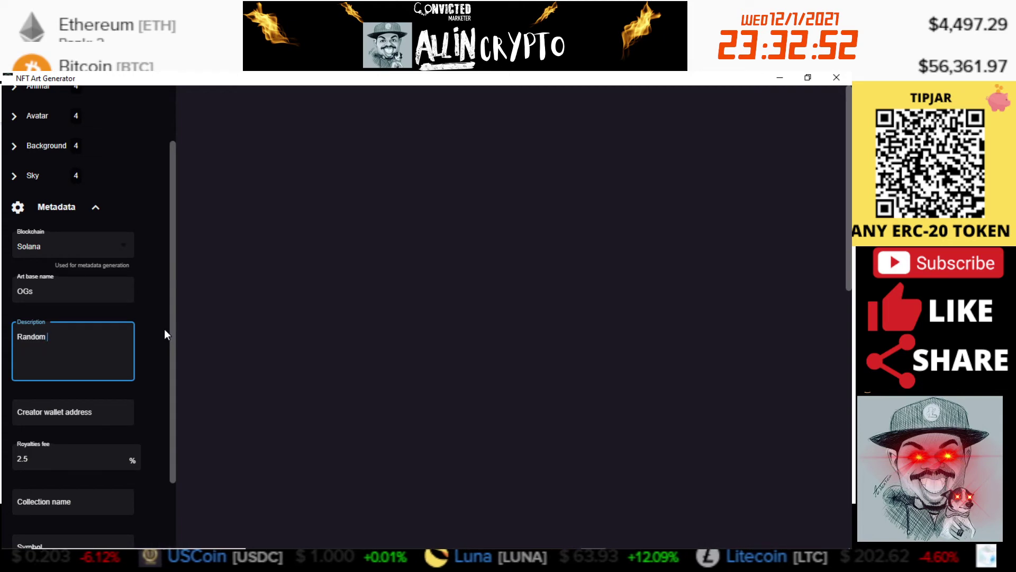
{"action": "type", "text": "Art f"}
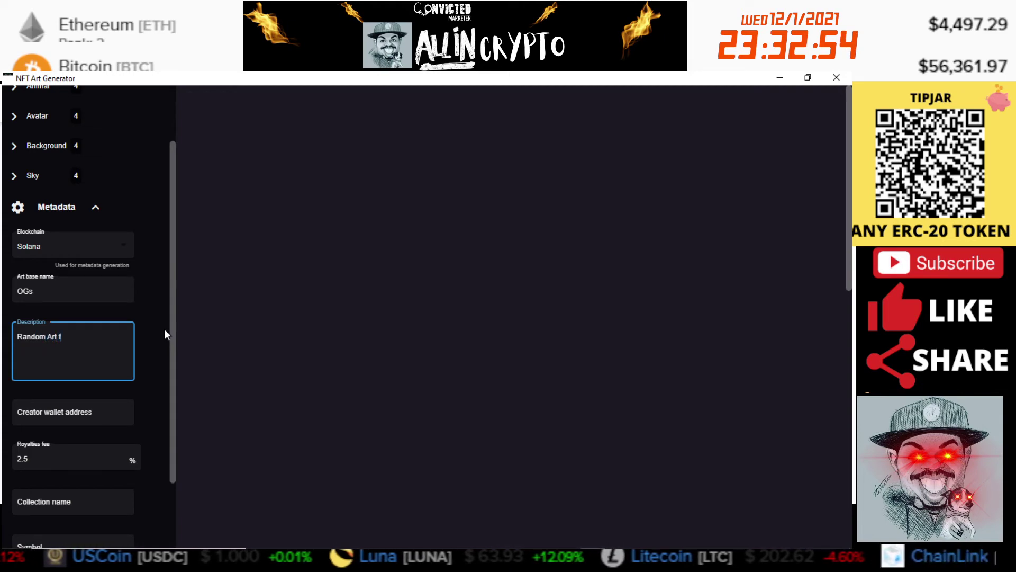
{"action": "type", "text": "or You"}
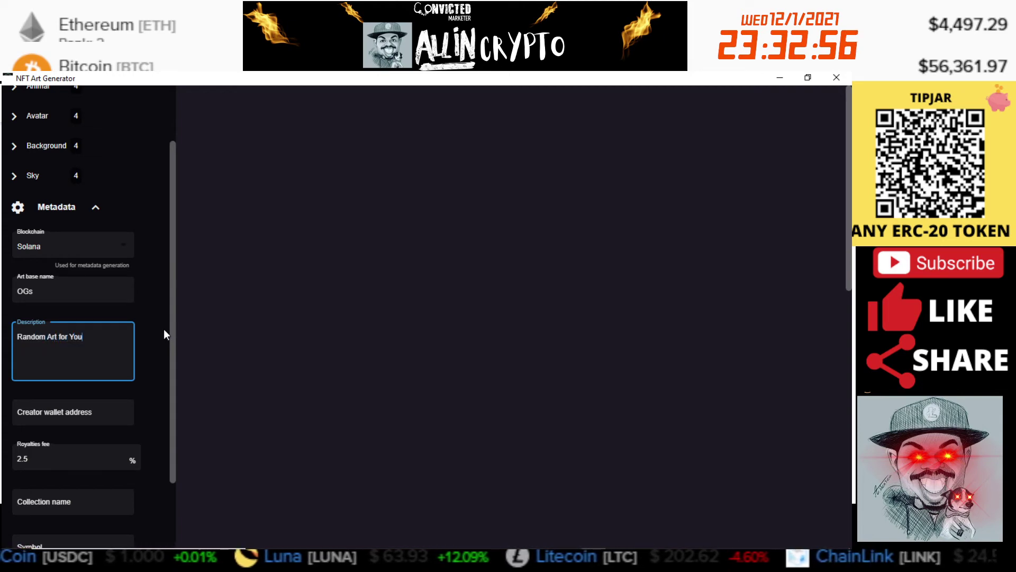
{"action": "type", "text": "tube"}
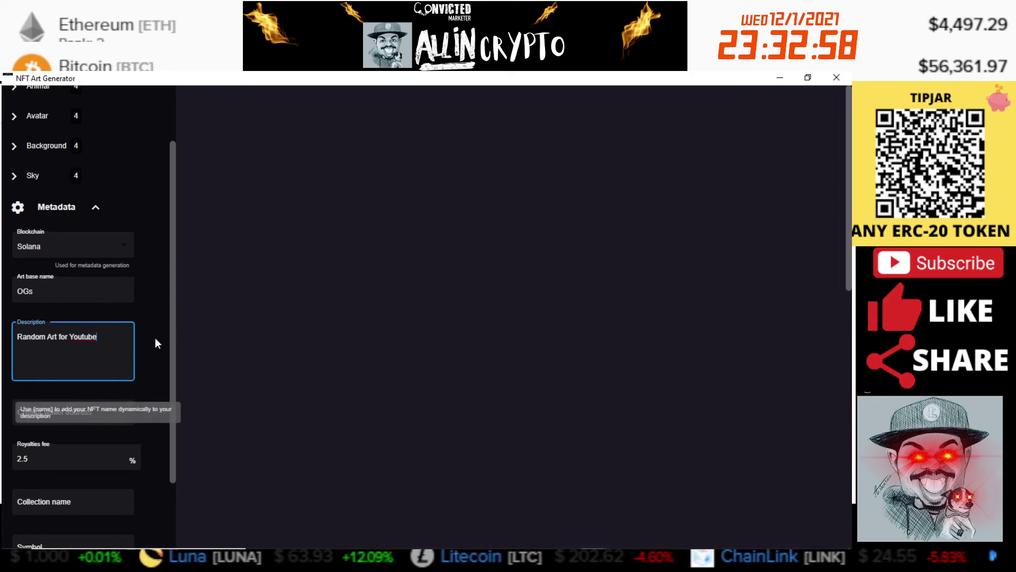
- Fill in the creator wallet address with a placeholder address and set the royalties fee to 10%
{"action": "scroll", "coordinate": [155, 338], "scroll_direction": "down", "scroll_amount": 2}
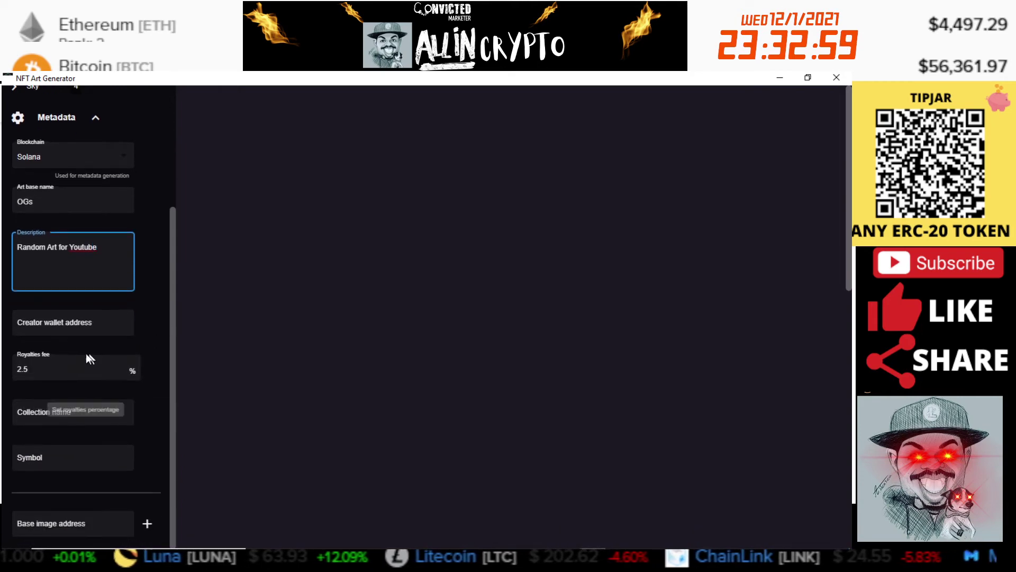
{"action": "left_click", "coordinate": [59, 322]}
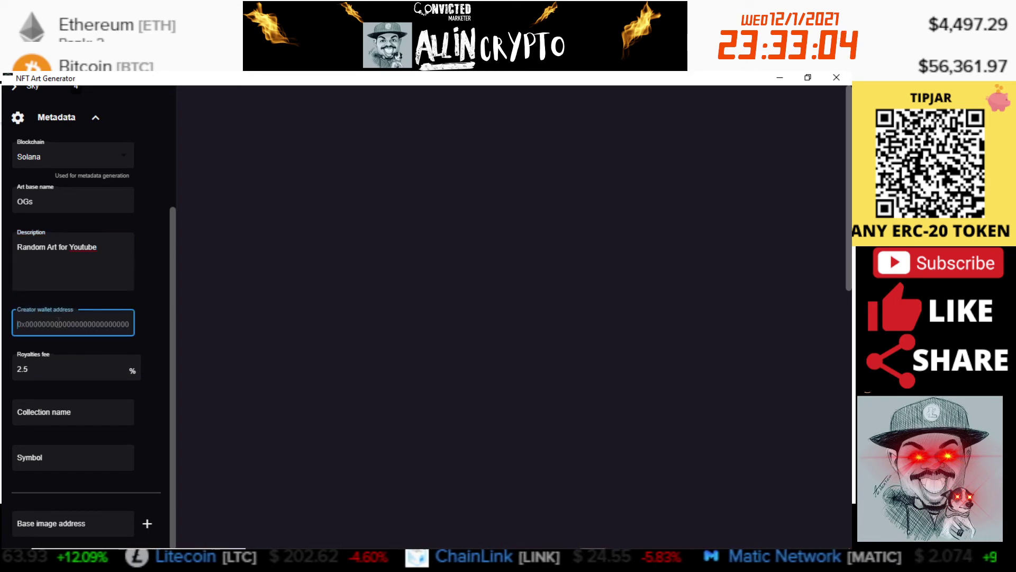
{"action": "type", "text": "218481505450shrgfsdbkvjnsdjvs"}
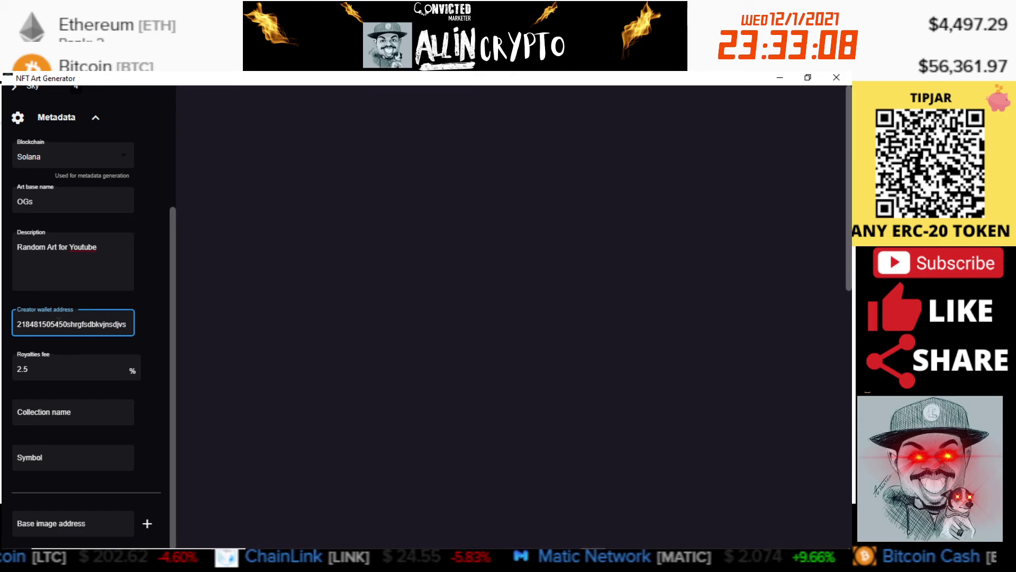
{"action": "scroll", "coordinate": [75, 241], "scroll_direction": "down", "scroll_amount": 3}
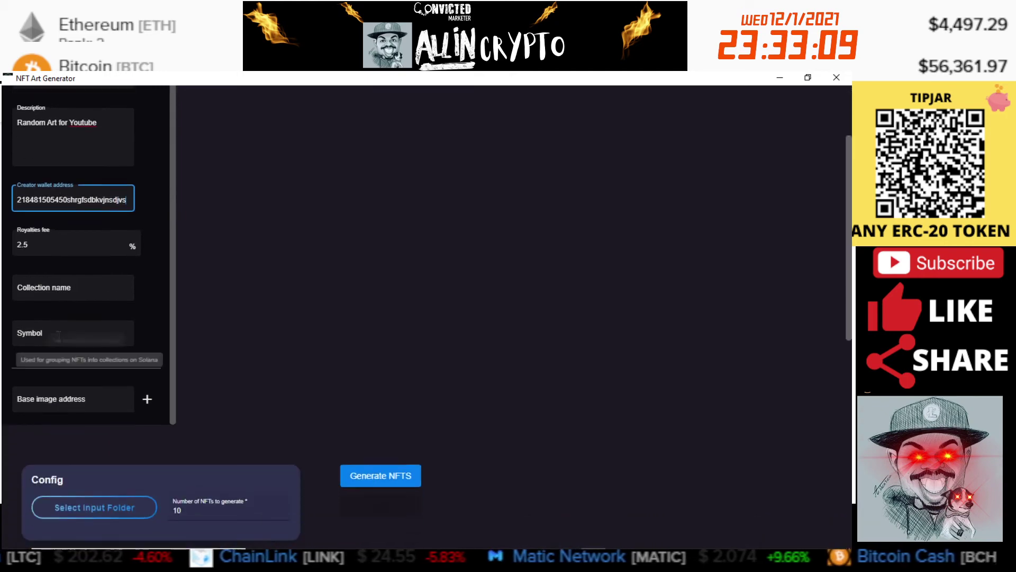
{"action": "left_click", "coordinate": [77, 246]}
{"action": "double_click", "coordinate": [77, 246]}
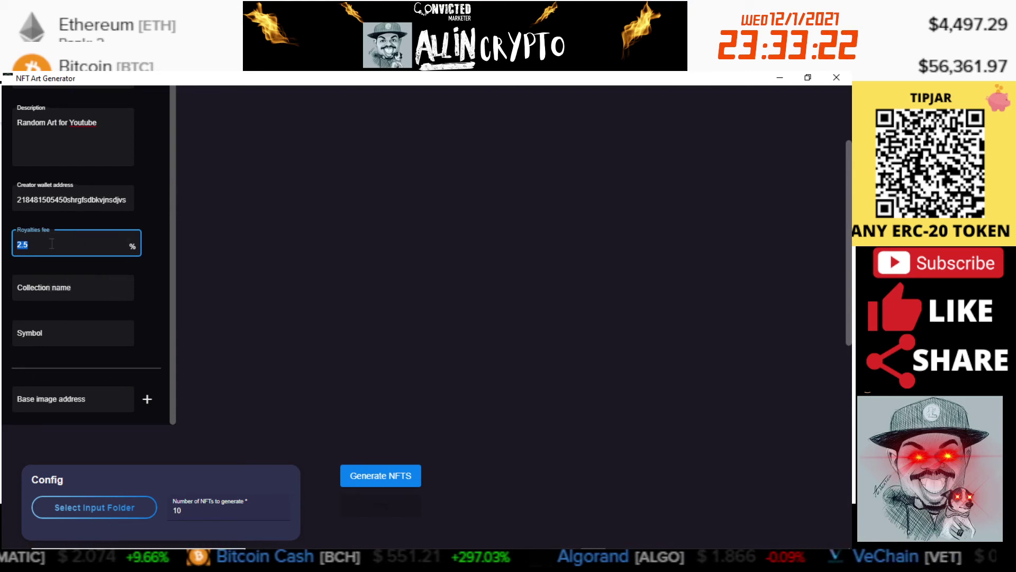
{"action": "type", "text": "10"}
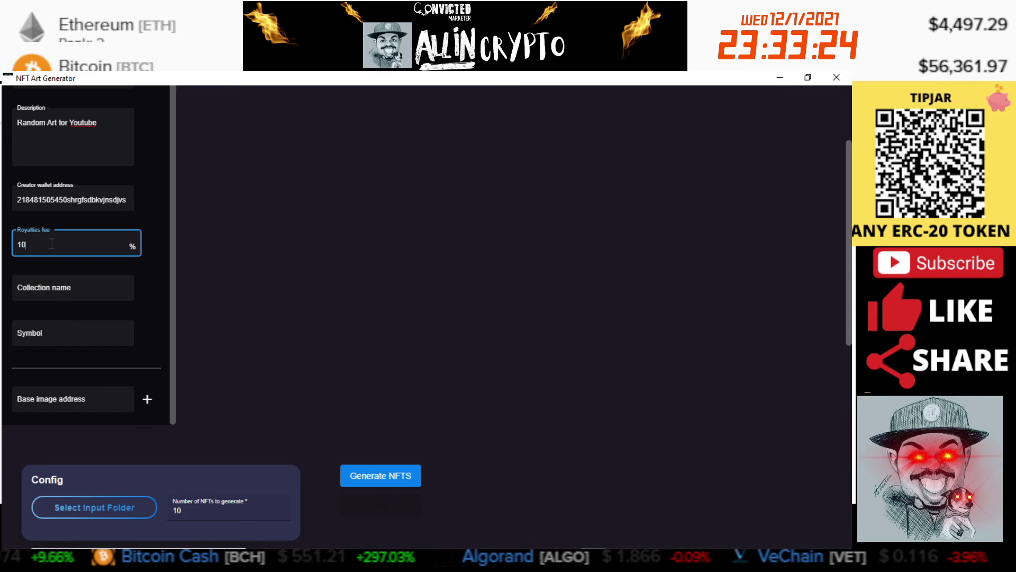
- Set the metadata collection name to "Youtube Example" and the symbol to "YTEX"
{"action": "left_click", "coordinate": [103, 288]}
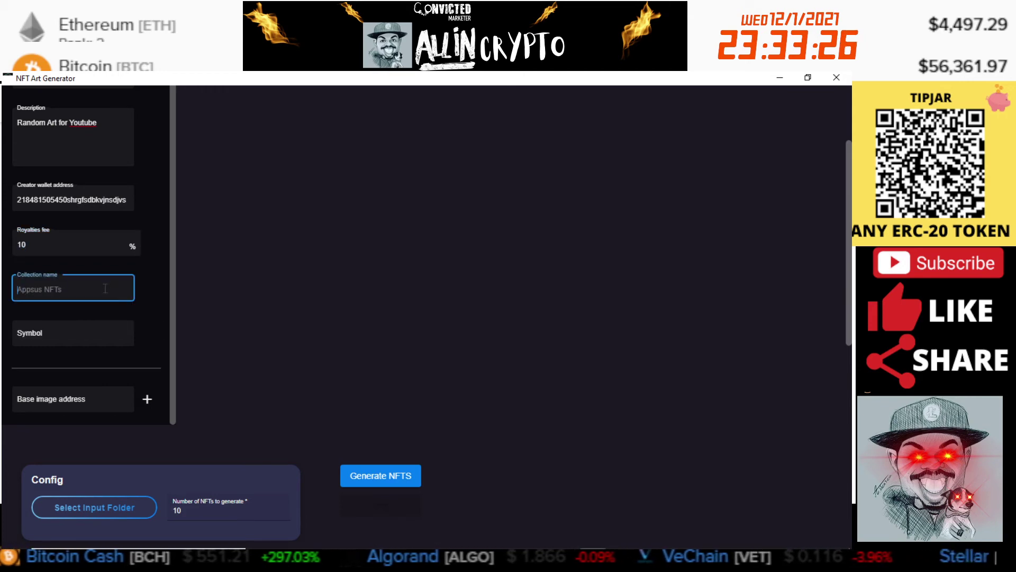
{"action": "left_click", "coordinate": [95, 325]}
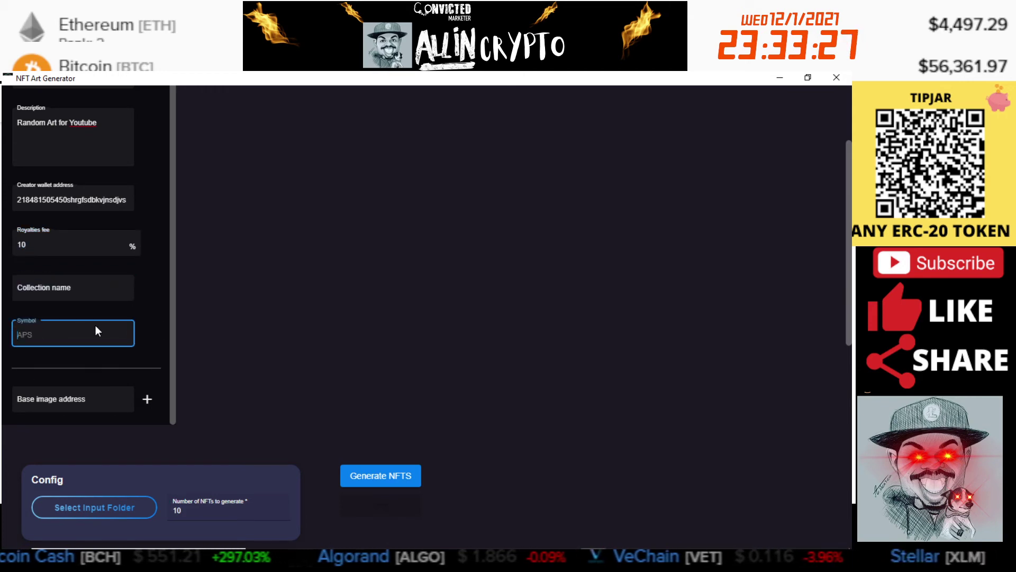
{"action": "left_click", "coordinate": [89, 287]}
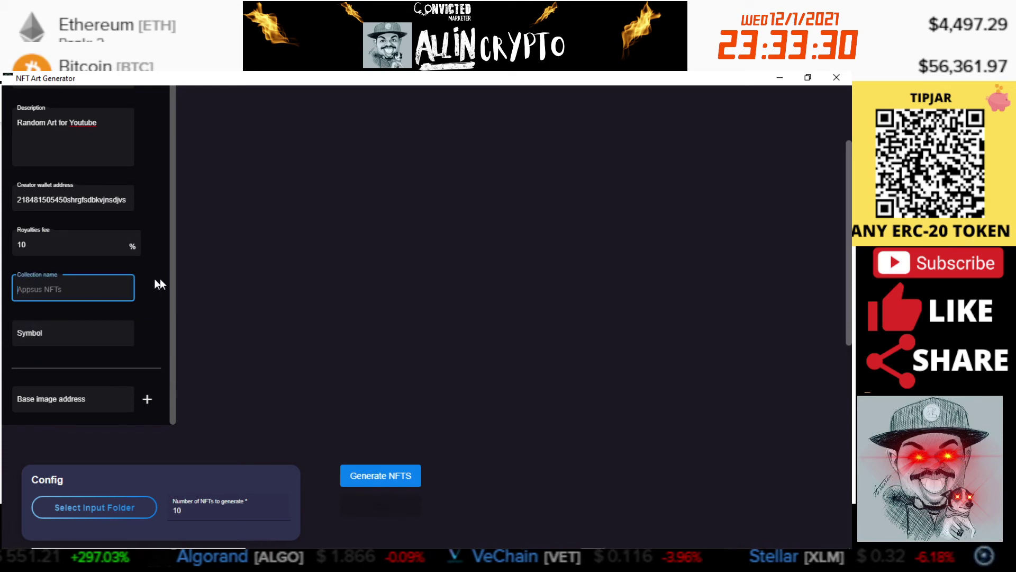
{"action": "type", "text": "Youtube"}
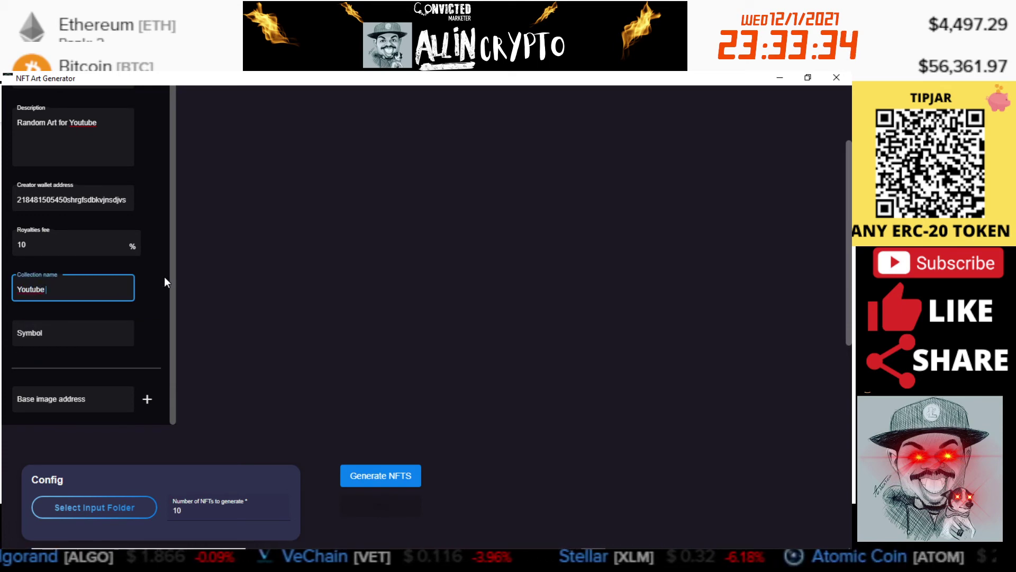
{"action": "type", "text": " Example"}
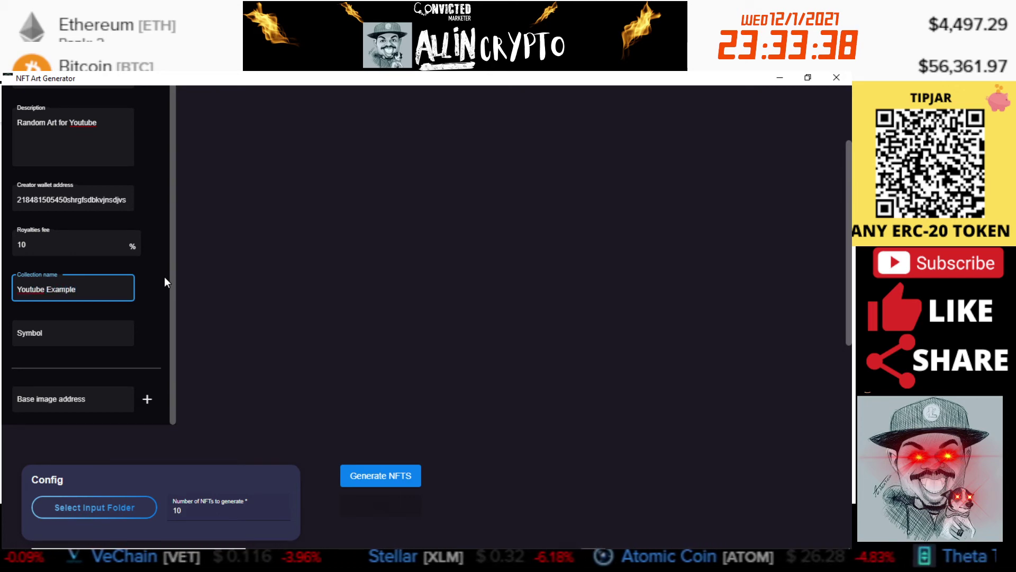
{"action": "left_click", "coordinate": [79, 332]}
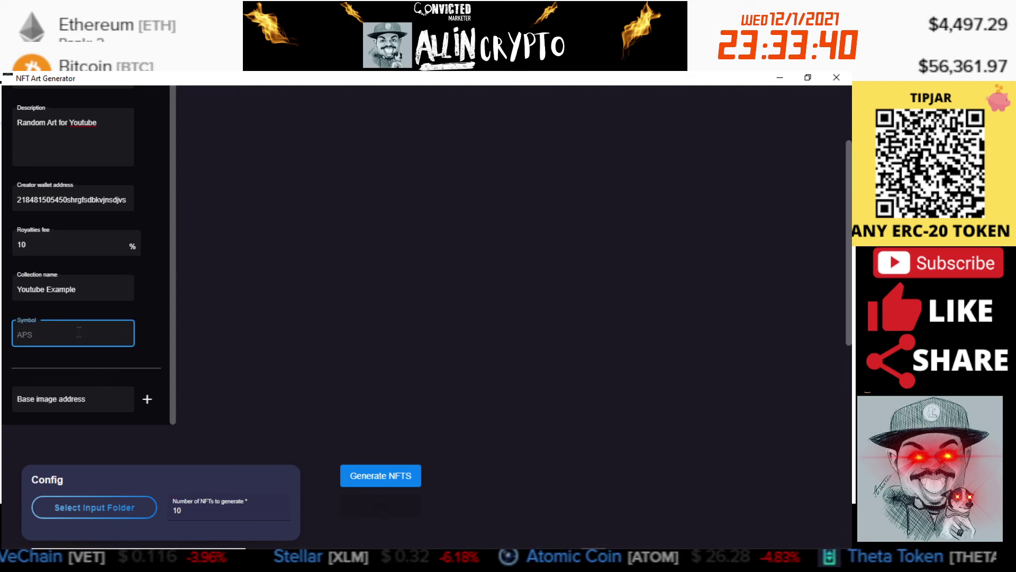
{"action": "type", "text": "YTEX"}
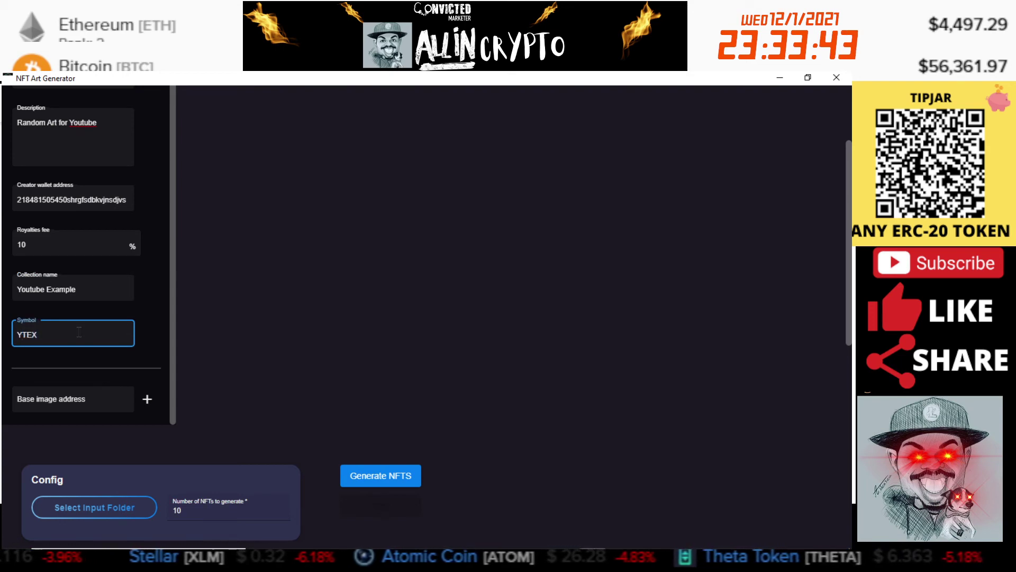
- Generate the NFTs with the configured layers, rarities and metadata, and dismiss the completion notice
{"action": "scroll", "coordinate": [79, 332], "scroll_direction": "down", "scroll_amount": 2}
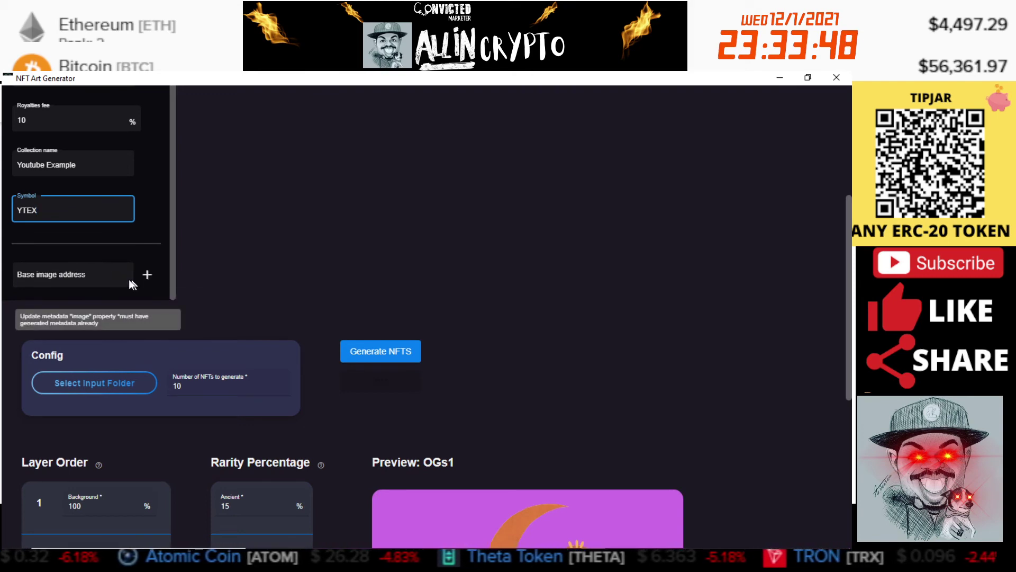
{"action": "scroll", "coordinate": [142, 279], "scroll_direction": "up", "scroll_amount": 3}
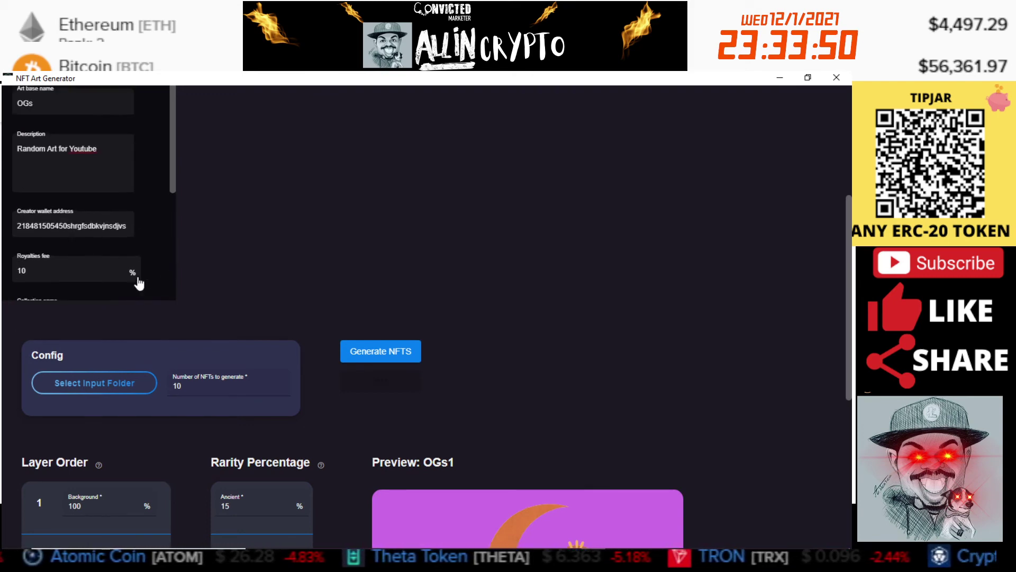
{"action": "scroll", "coordinate": [143, 279], "scroll_direction": "down", "scroll_amount": 3}
{"action": "scroll", "coordinate": [150, 279], "scroll_direction": "up", "scroll_amount": 10}
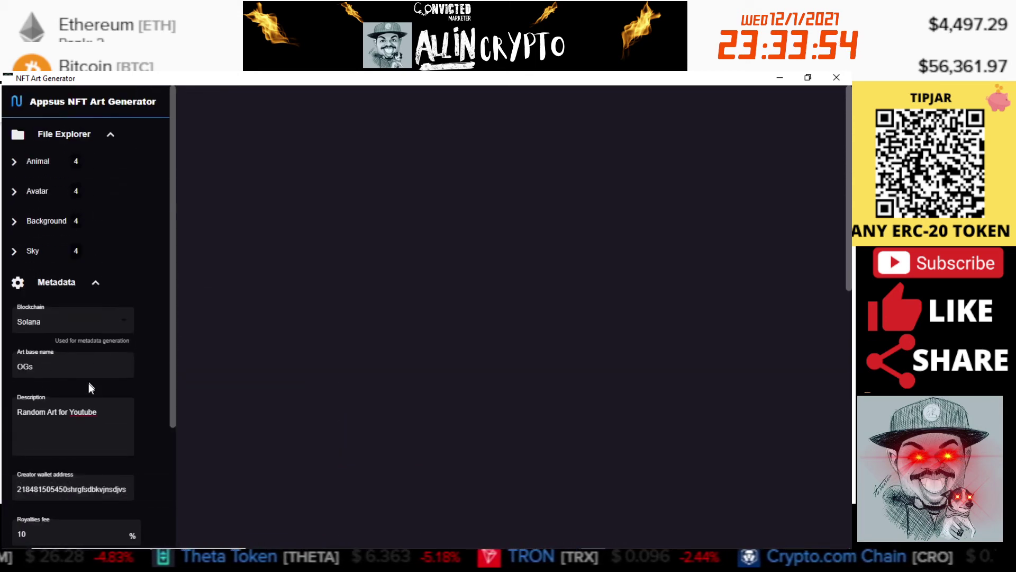
{"action": "scroll", "coordinate": [88, 390], "scroll_direction": "down", "scroll_amount": 3}
{"action": "scroll", "coordinate": [262, 315], "scroll_direction": "down", "scroll_amount": 6}
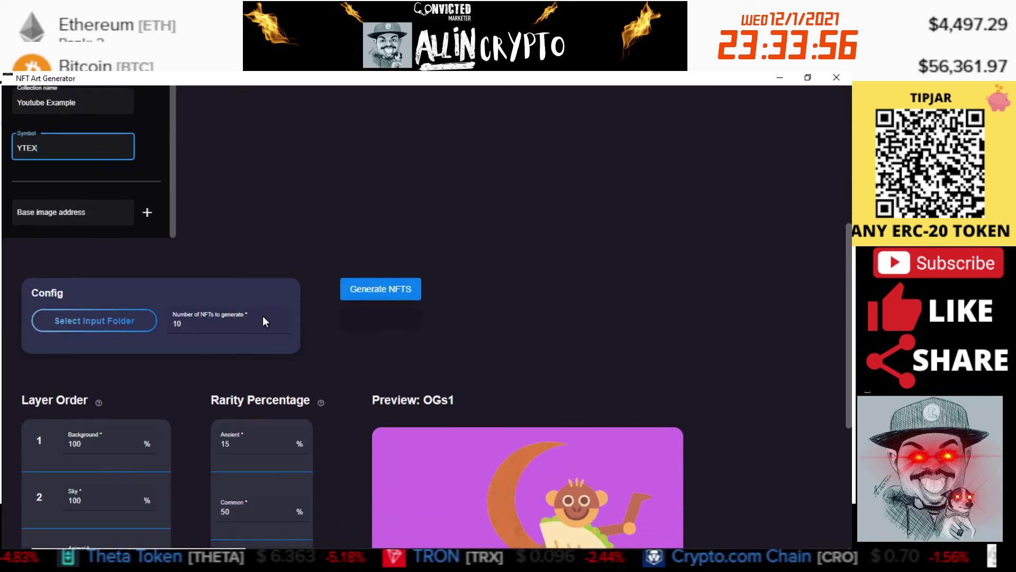
{"action": "scroll", "coordinate": [332, 344], "scroll_direction": "down", "scroll_amount": 5}
{"action": "scroll", "coordinate": [334, 349], "scroll_direction": "up", "scroll_amount": 5}
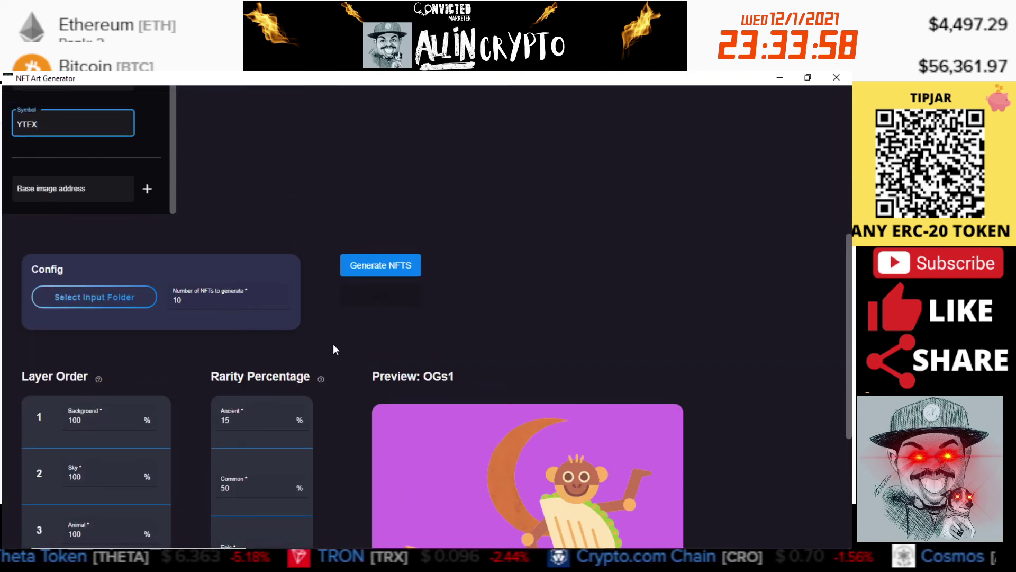
{"action": "left_click", "coordinate": [386, 267]}
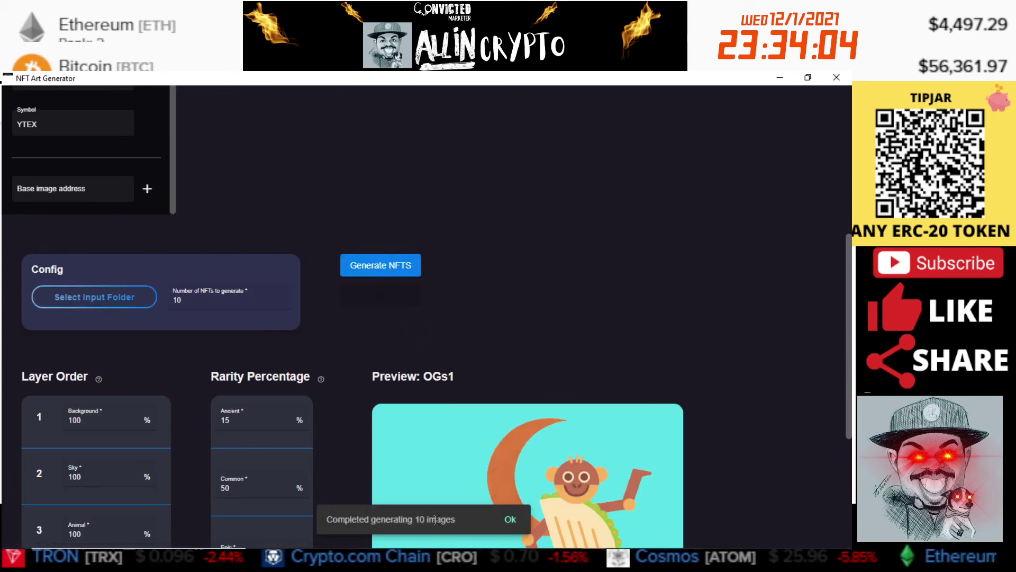
{"action": "left_click", "coordinate": [512, 522]}
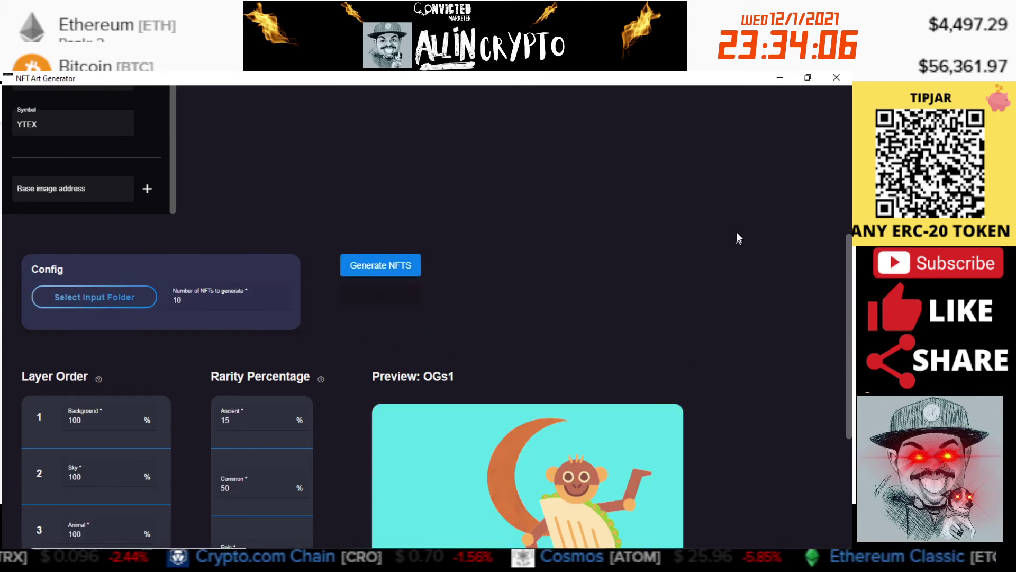
- Switch to the desktop, move the output folder near the NFT ART folder, and open its images subfolder
{"action": "left_click", "coordinate": [781, 78]}
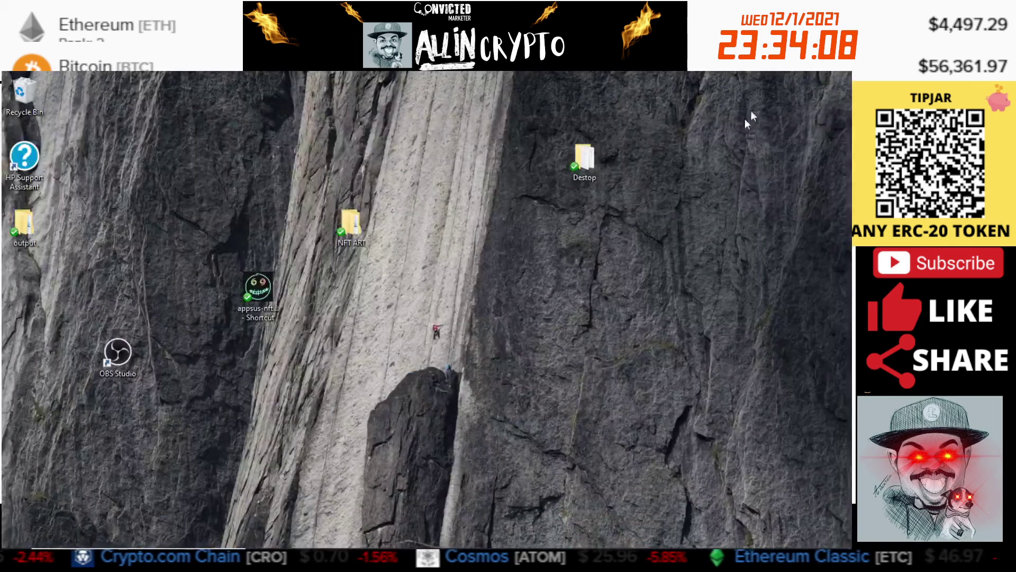
{"action": "left_click_drag", "start_coordinate": [14, 229], "coordinate": [394, 299]}
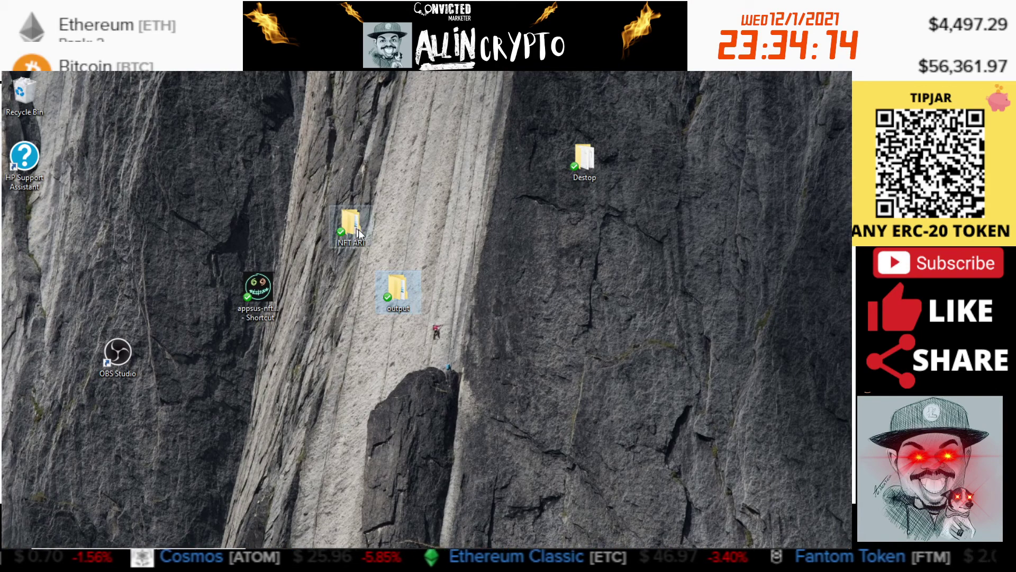
{"action": "double_click", "coordinate": [402, 290]}
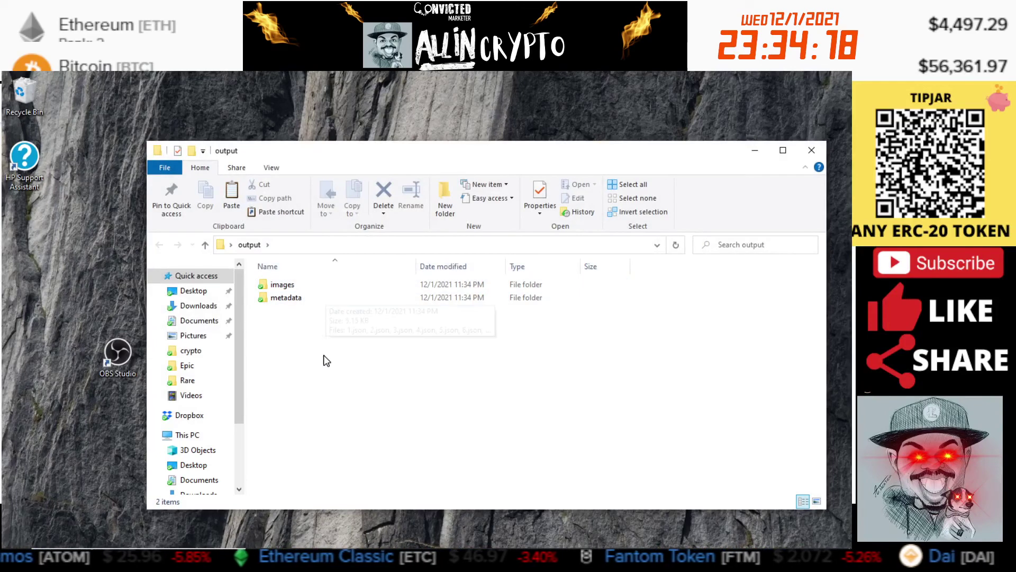
{"action": "left_click", "coordinate": [288, 284]}
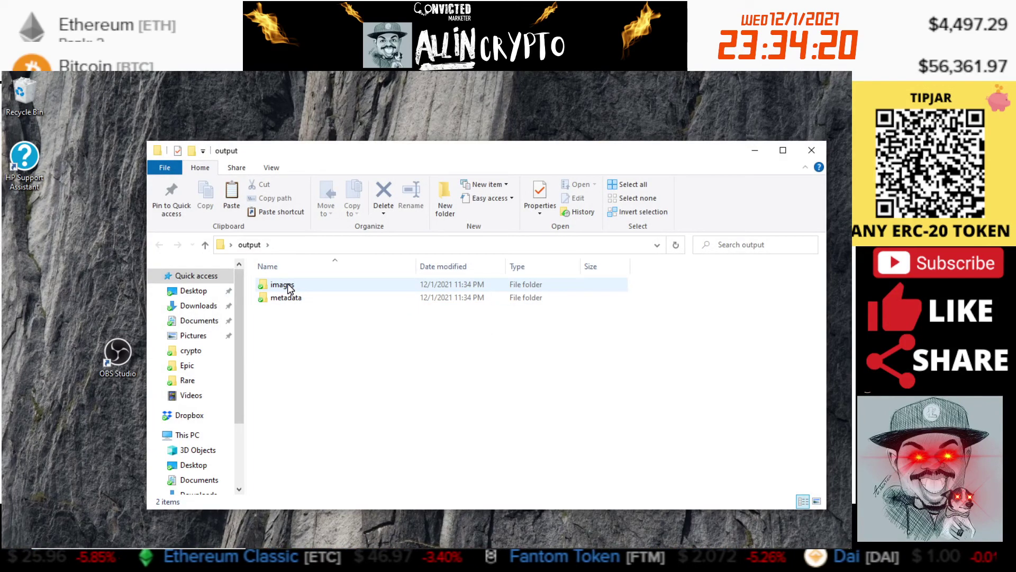
{"action": "double_click", "coordinate": [287, 285]}
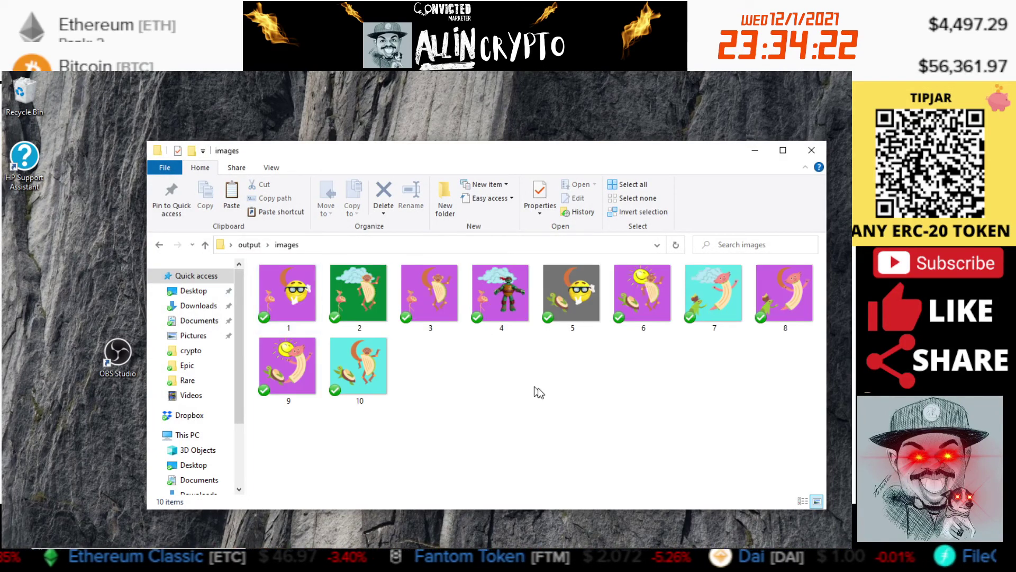
- Return to the output folder and open its metadata subfolder
{"action": "left_click", "coordinate": [250, 245]}
{"action": "left_click", "coordinate": [323, 299]}
{"action": "double_click", "coordinate": [323, 300]}
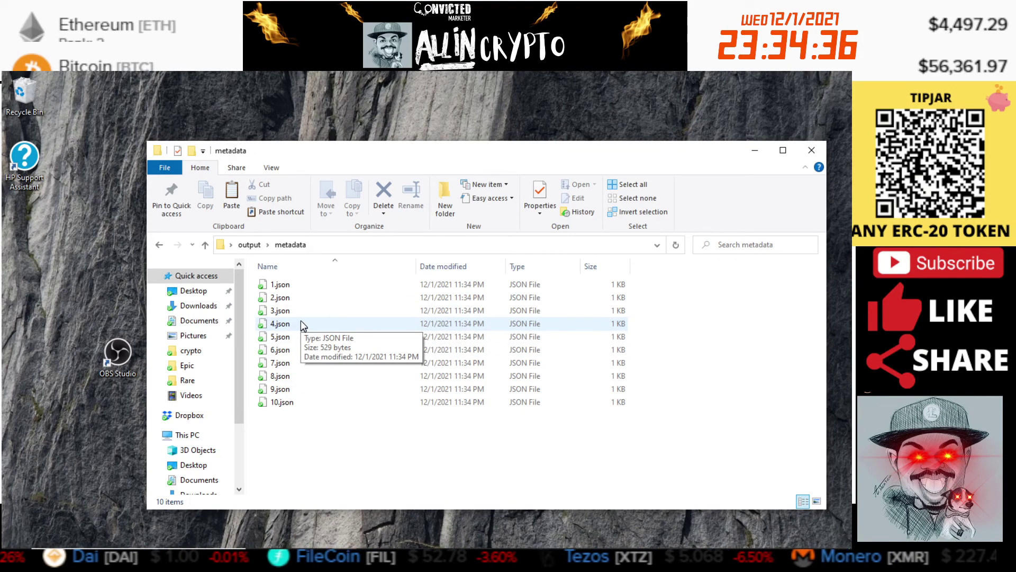
- Open 1.json in Notepad without making Notepad the default app for .json files
{"action": "left_click", "coordinate": [320, 285]}
{"action": "right_click", "coordinate": [314, 290]}
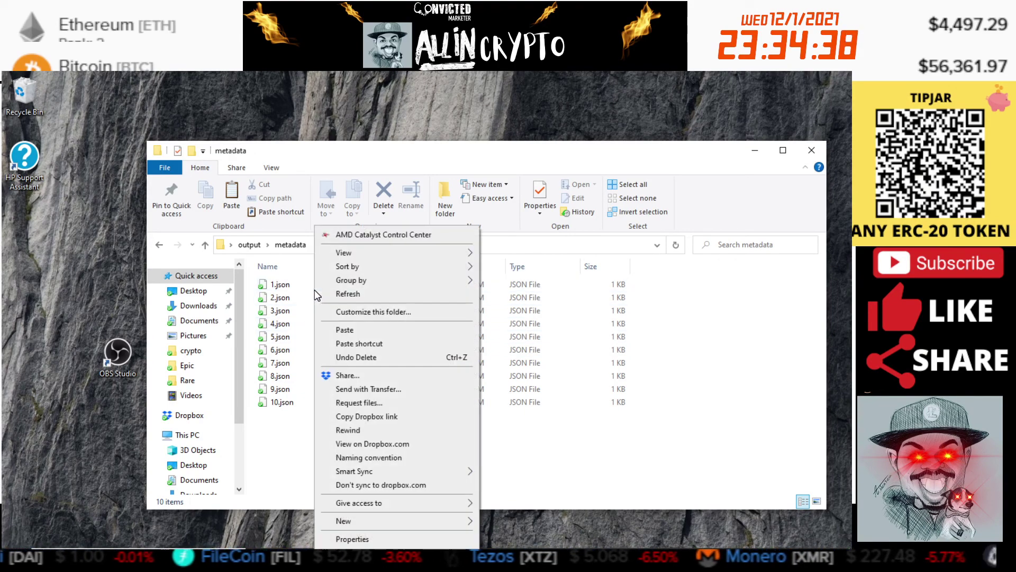
{"action": "left_click", "coordinate": [309, 285]}
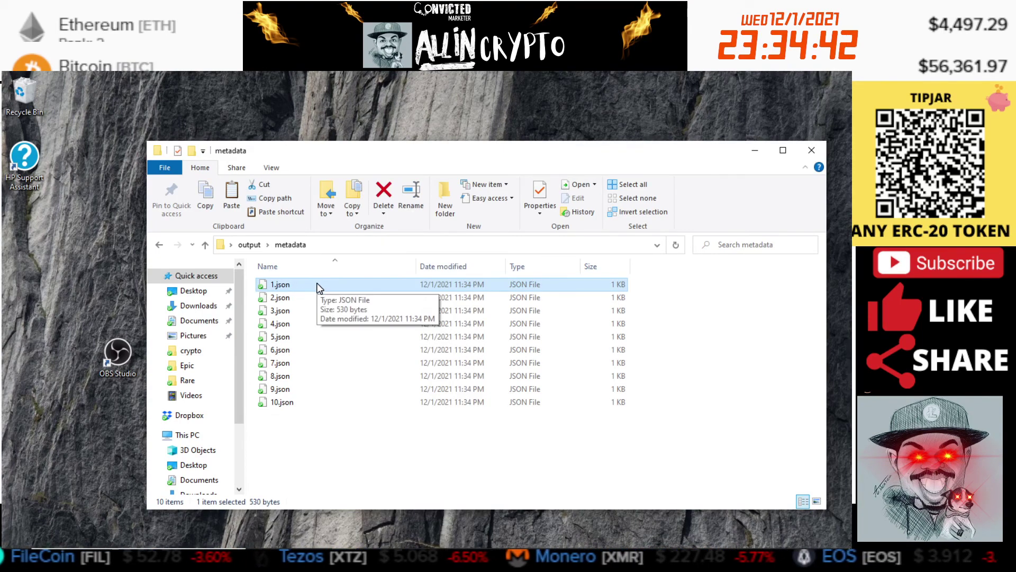
{"action": "double_click", "coordinate": [320, 285]}
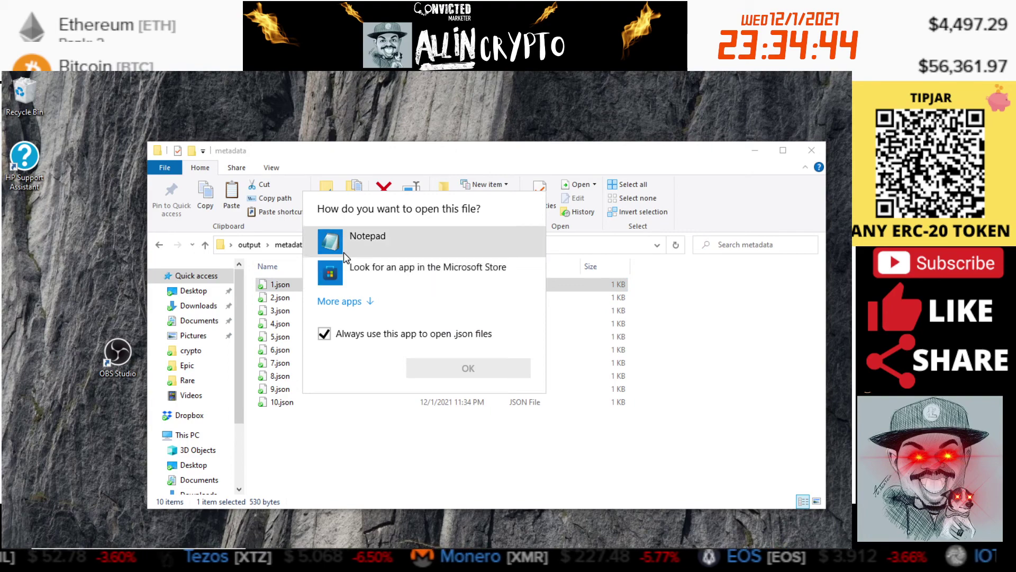
{"action": "left_click", "coordinate": [377, 234]}
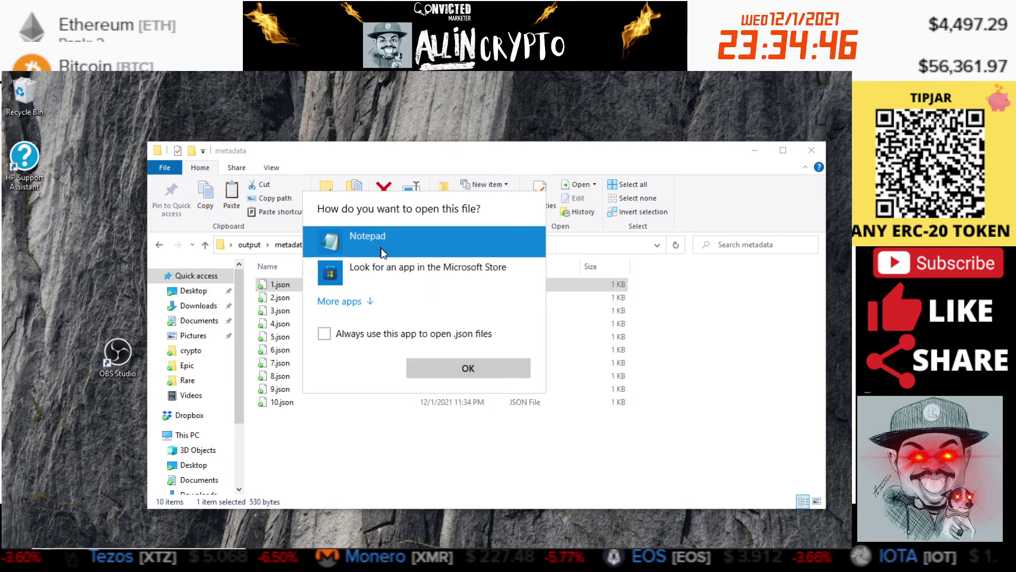
{"action": "left_click", "coordinate": [468, 368]}
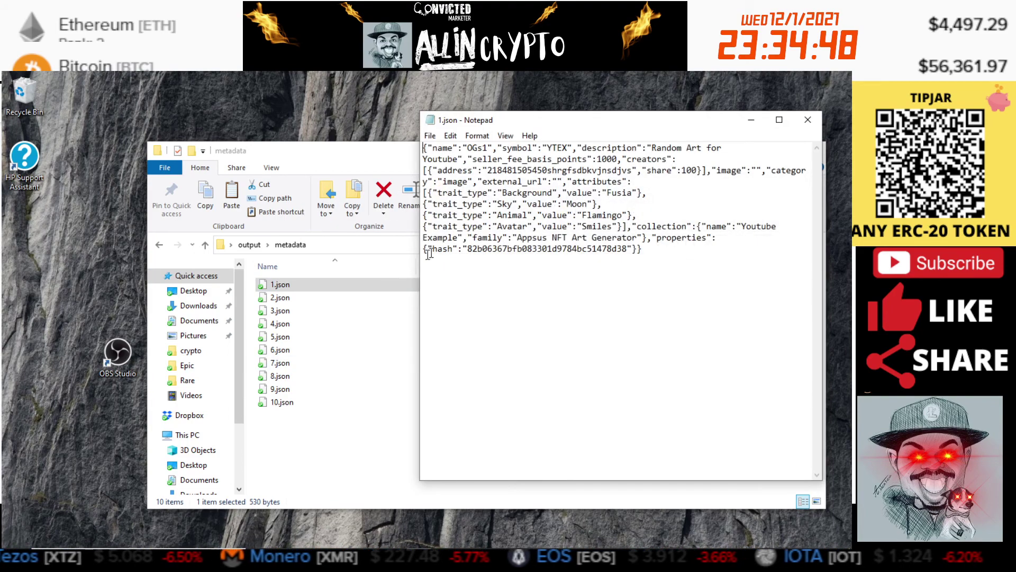
- Examine the name, symbol, royalty, creator address and trait attributes in 1.json, and close the file
{"action": "left_click_drag", "start_coordinate": [587, 125], "coordinate": [446, 146]}
{"action": "left_click_drag", "start_coordinate": [346, 168], "coordinate": [341, 169]}
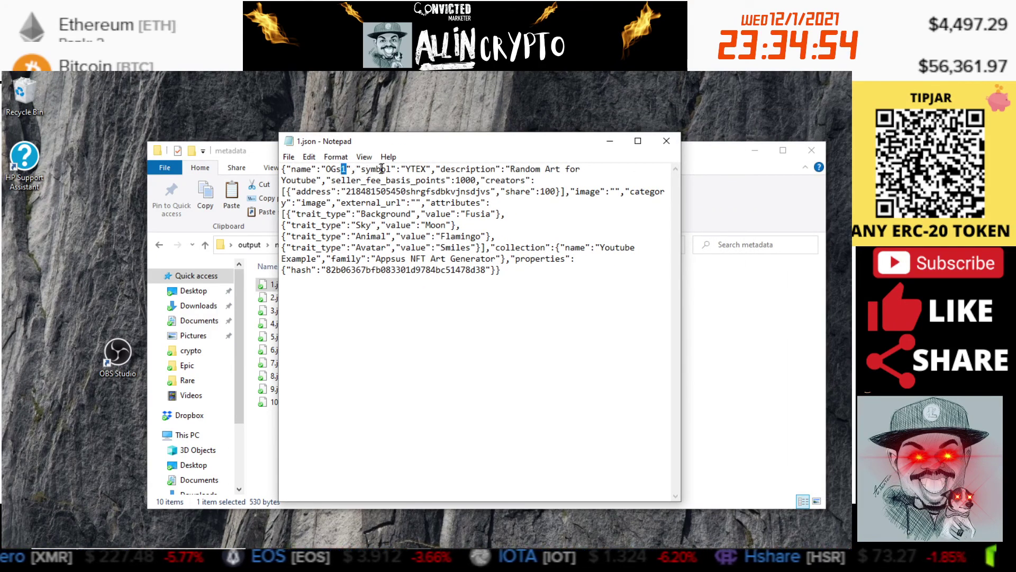
{"action": "double_click", "coordinate": [411, 169]}
{"action": "left_click", "coordinate": [533, 178]}
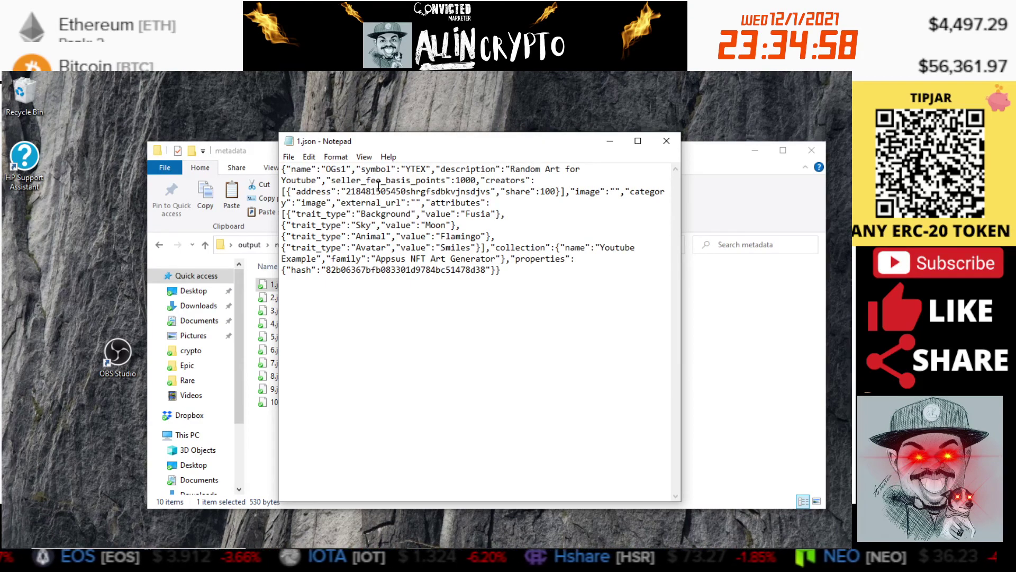
{"action": "double_click", "coordinate": [380, 184]}
{"action": "left_click", "coordinate": [380, 188]}
{"action": "double_click", "coordinate": [380, 188]}
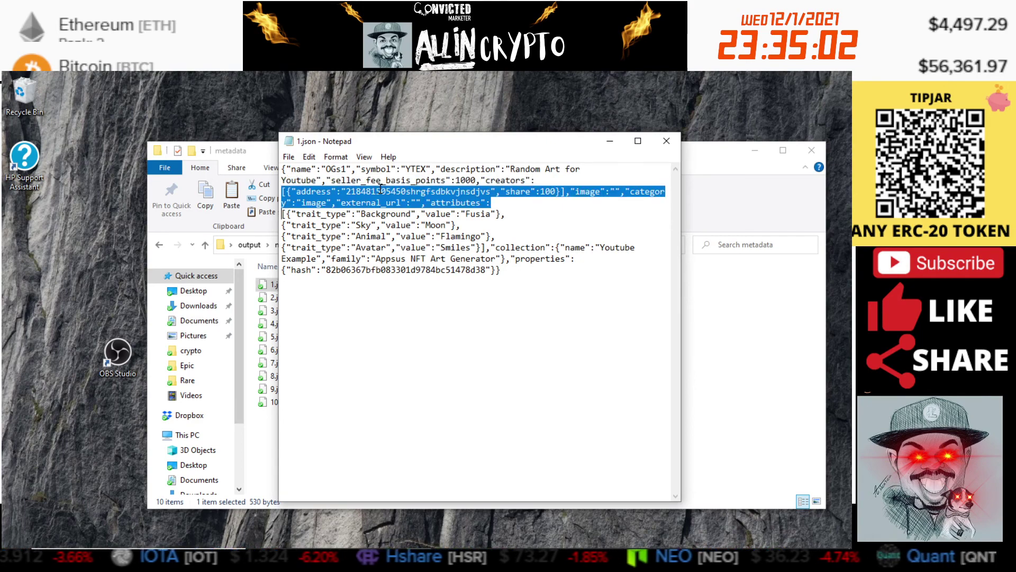
{"action": "left_click", "coordinate": [540, 202]}
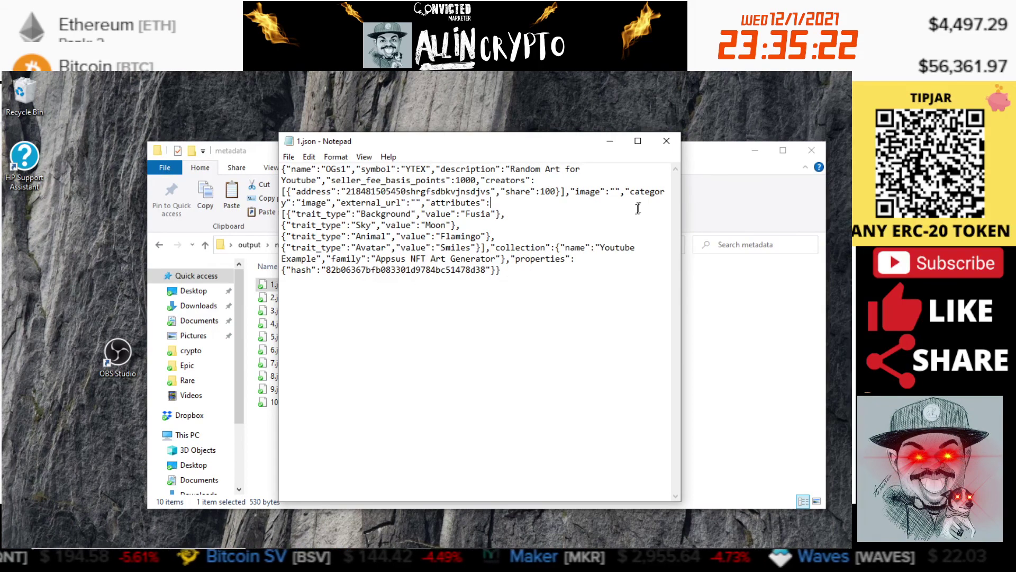
{"action": "left_click", "coordinate": [666, 142]}
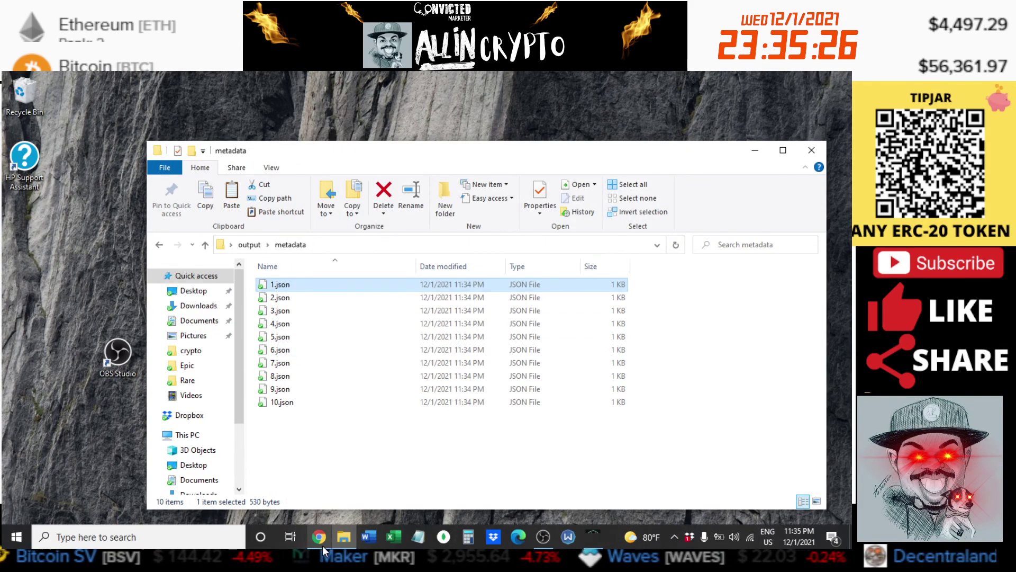
- Switch to the "Process to Generate NFT Collection" document in Chrome and go to its beginning
{"action": "mouse_move", "coordinate": [324, 550]}
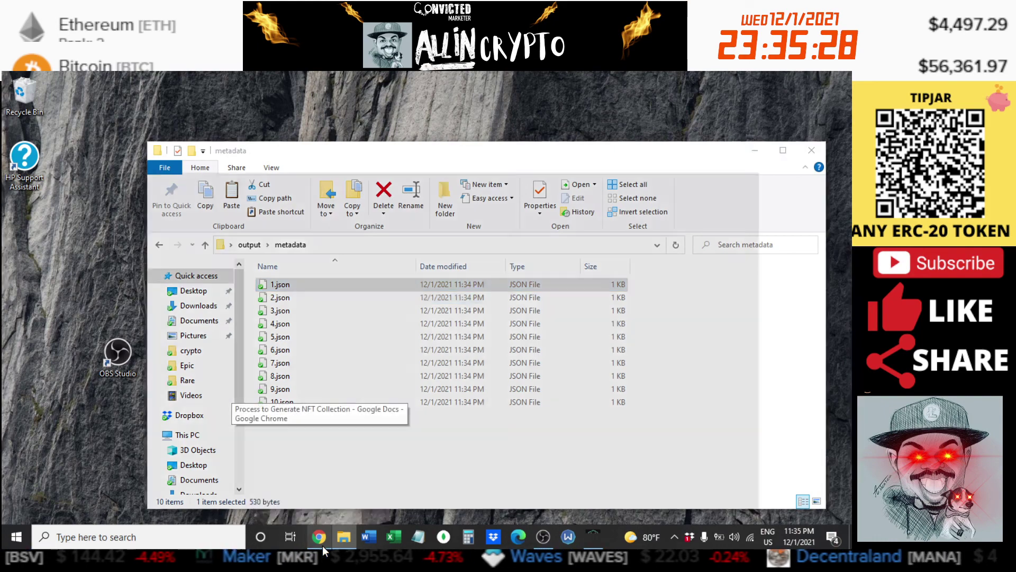
{"action": "left_click", "coordinate": [324, 550]}
{"action": "scroll", "coordinate": [282, 268], "scroll_direction": "up", "scroll_amount": 10}
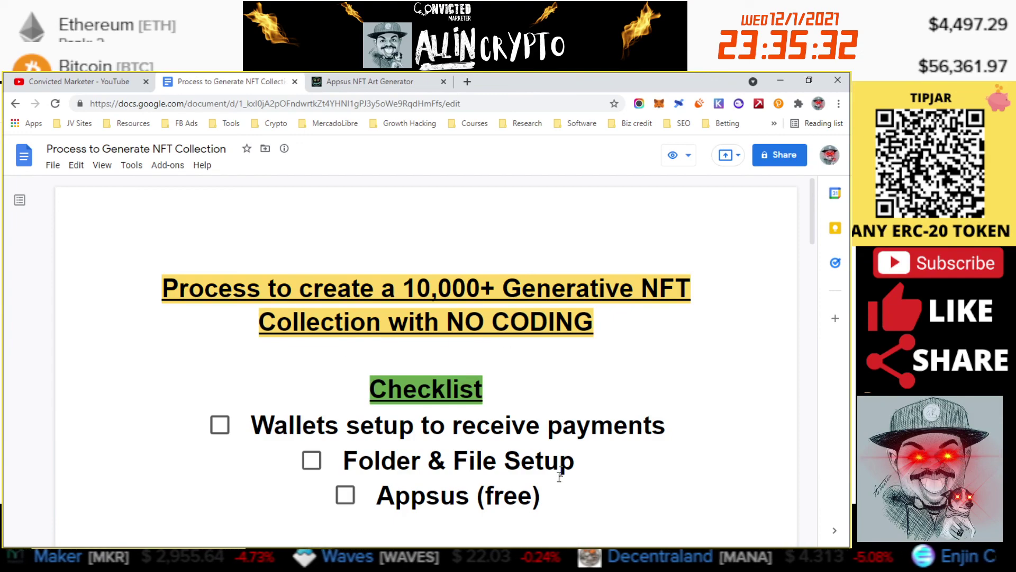
- Switch to OBS and hide the Display Capture source in the Live Scene
{"action": "mouse_move", "coordinate": [593, 536]}
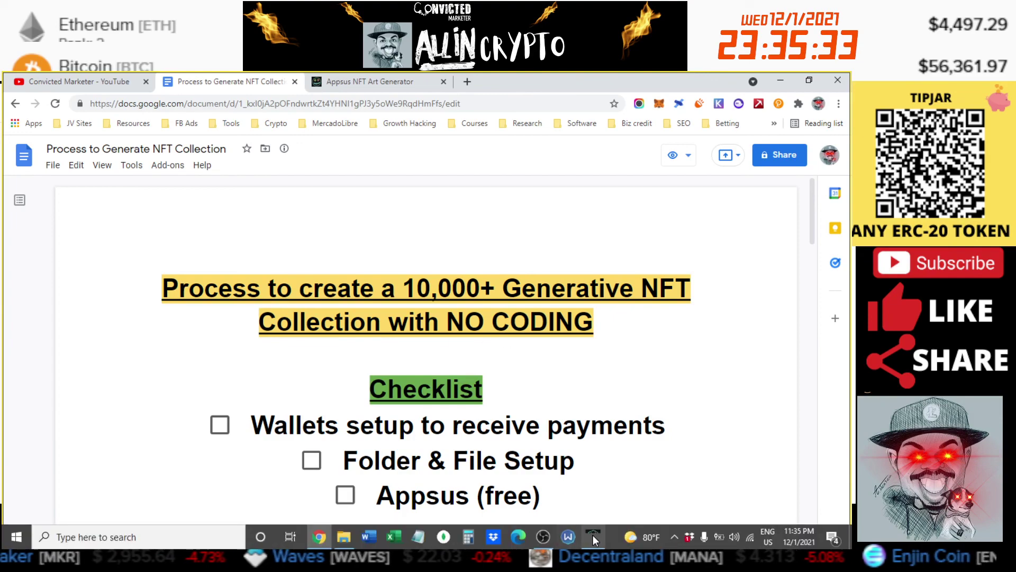
{"action": "left_click", "coordinate": [544, 539]}
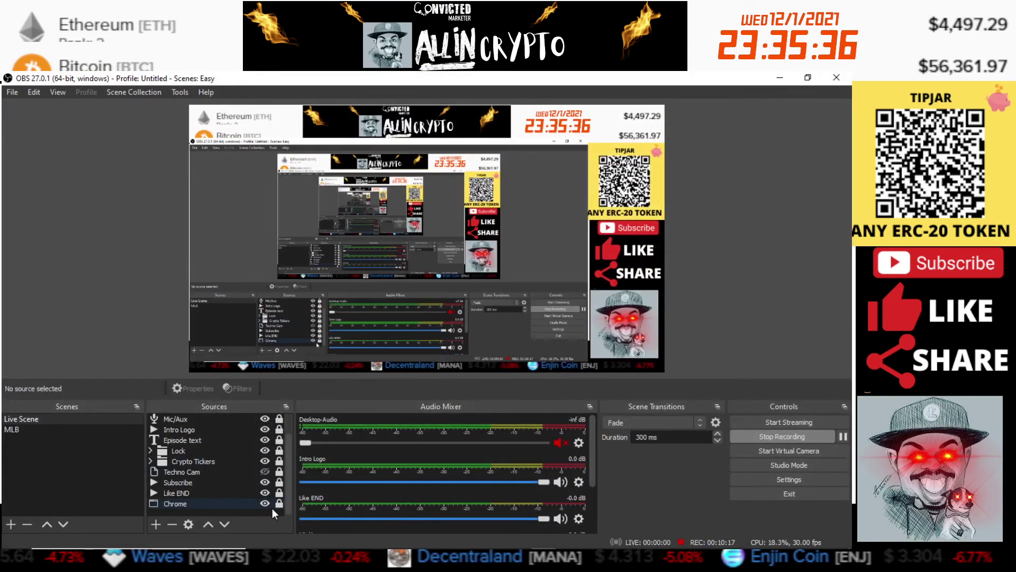
{"action": "scroll", "coordinate": [259, 450], "scroll_direction": "up", "scroll_amount": 1}
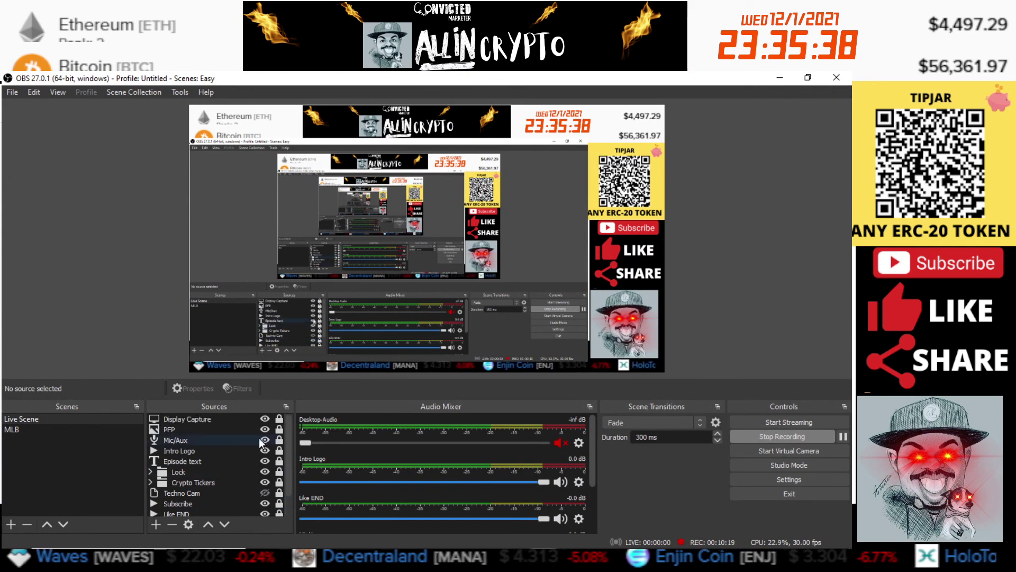
{"action": "left_click", "coordinate": [265, 419]}
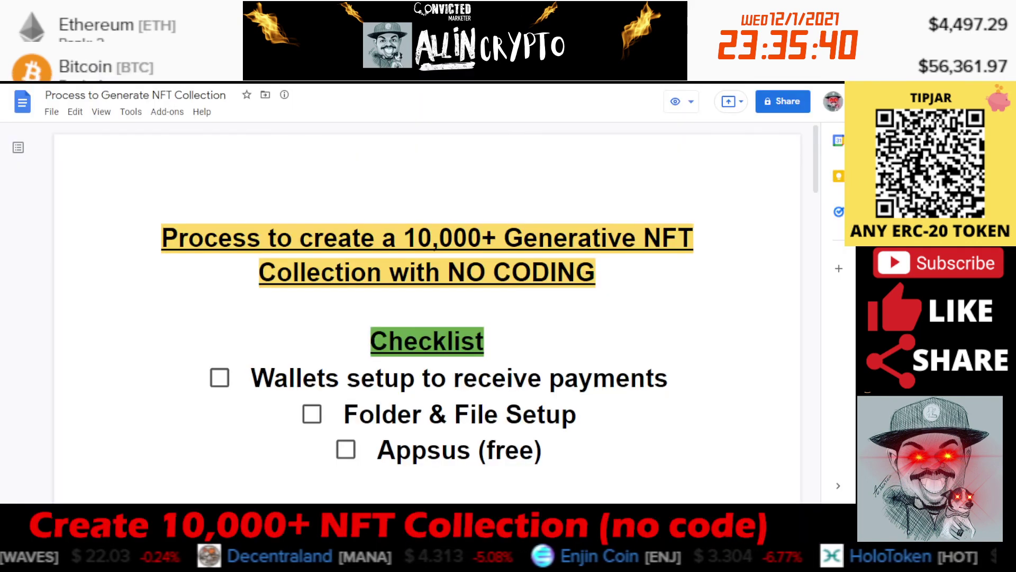